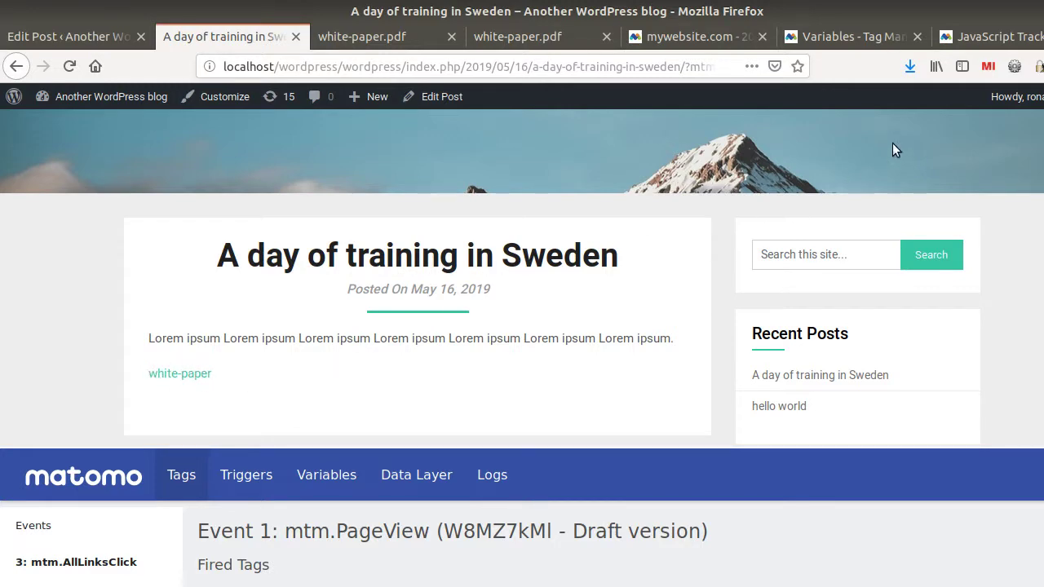
click(949, 36)
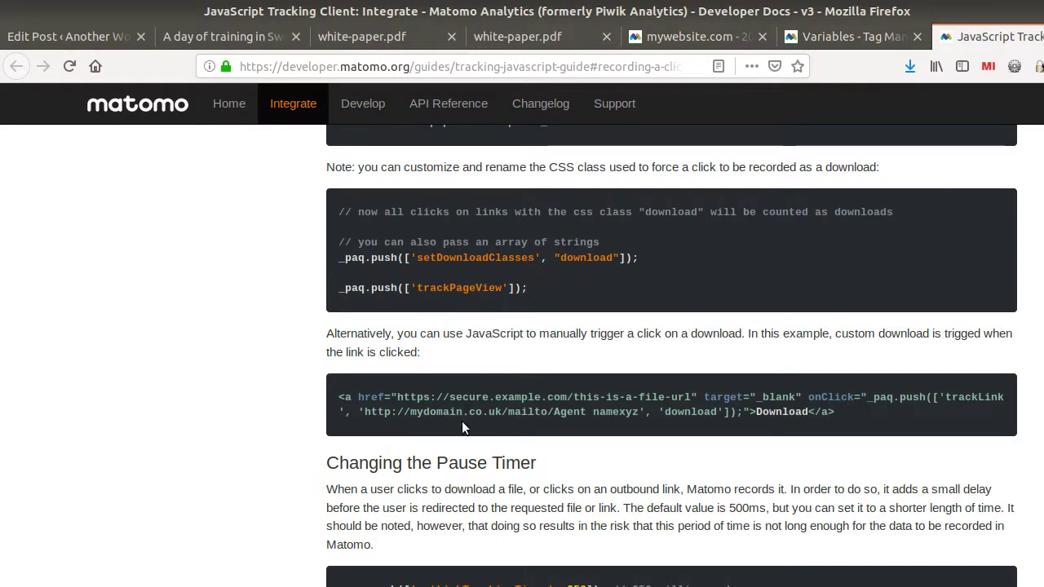
scroll(529, 301, up, 15)
scroll(467, 418, up, 10)
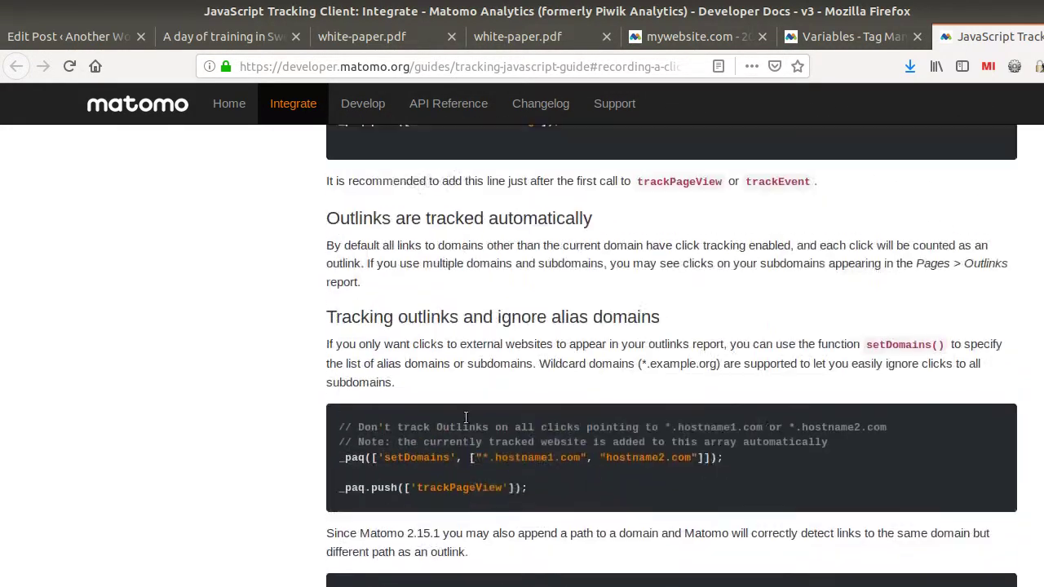
scroll(432, 400, down, 3)
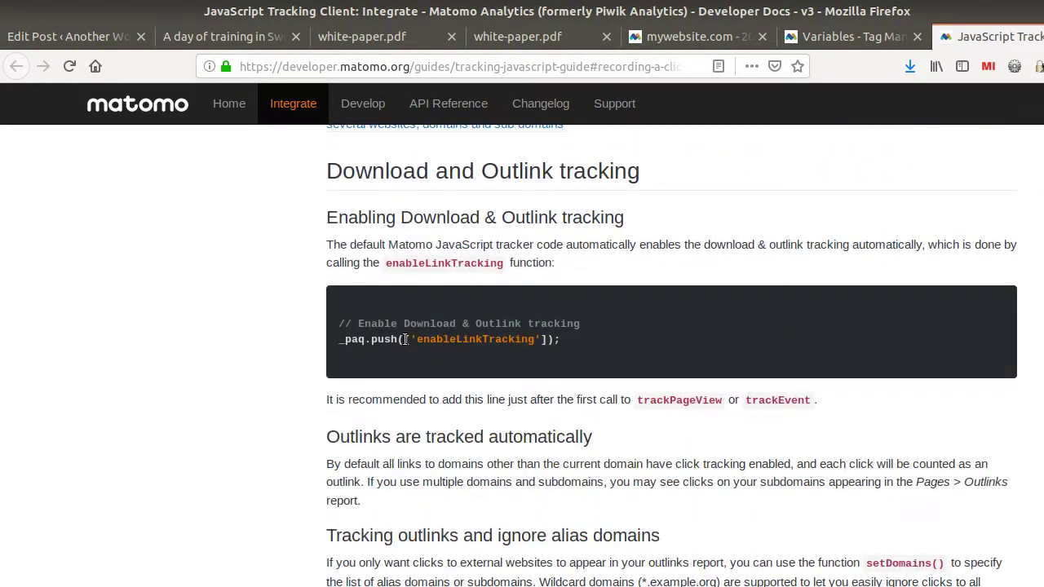
drag(405, 340, 550, 339)
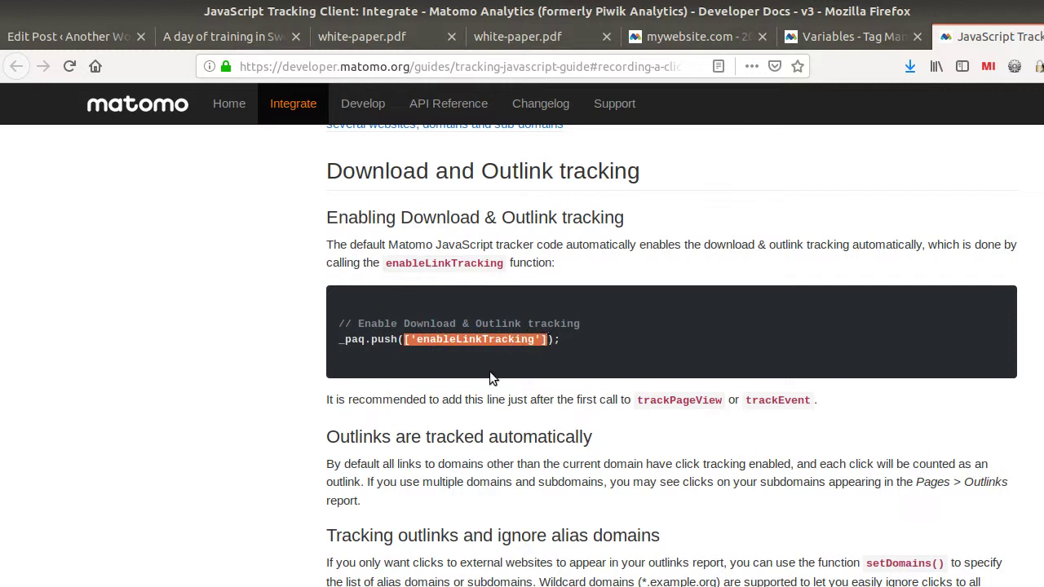
click(349, 342)
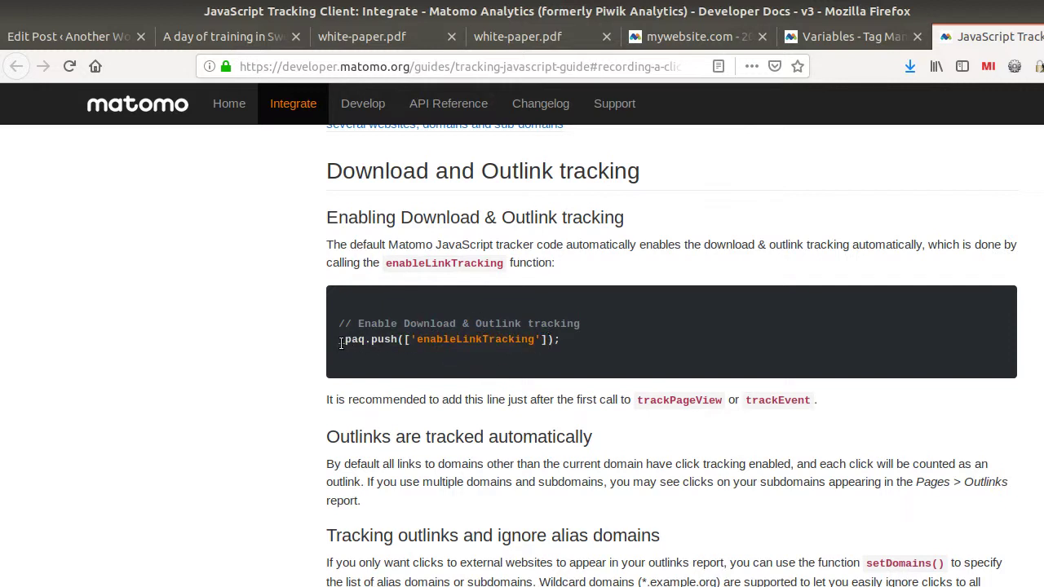
drag(341, 342, 573, 343)
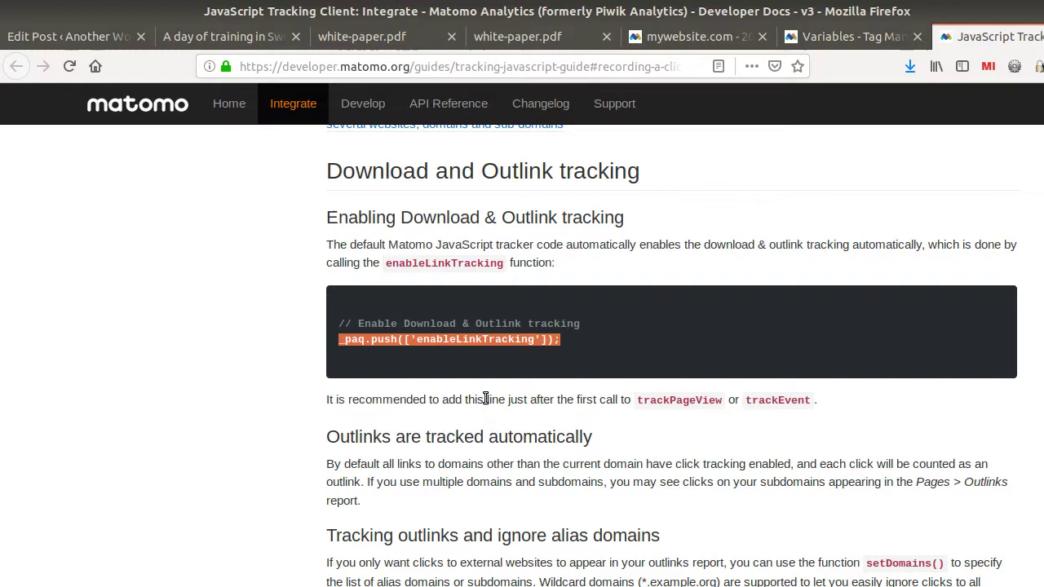
scroll(397, 395, down, 12)
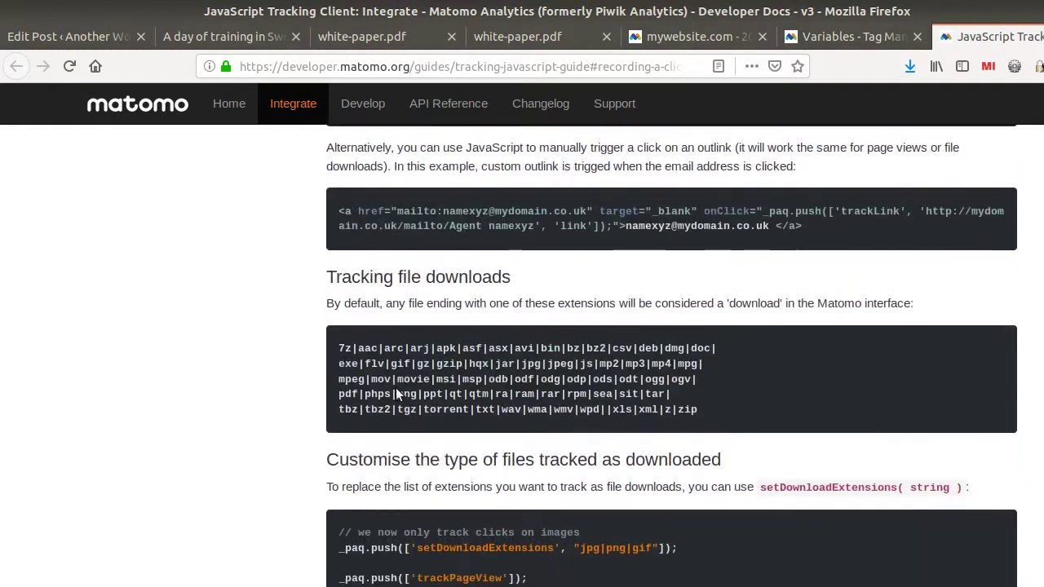
scroll(397, 393, down, 5)
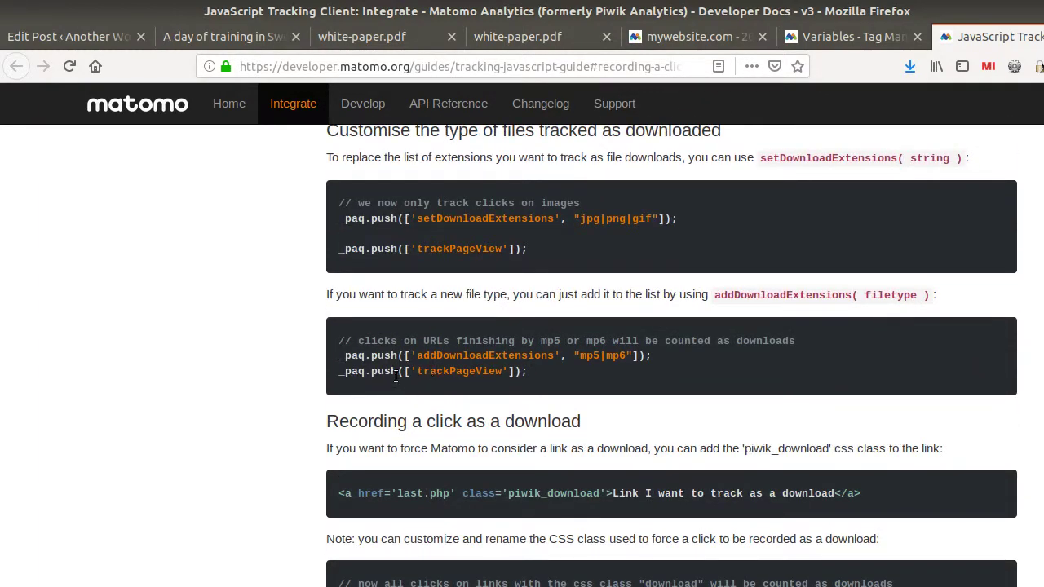
scroll(397, 375, down, 6)
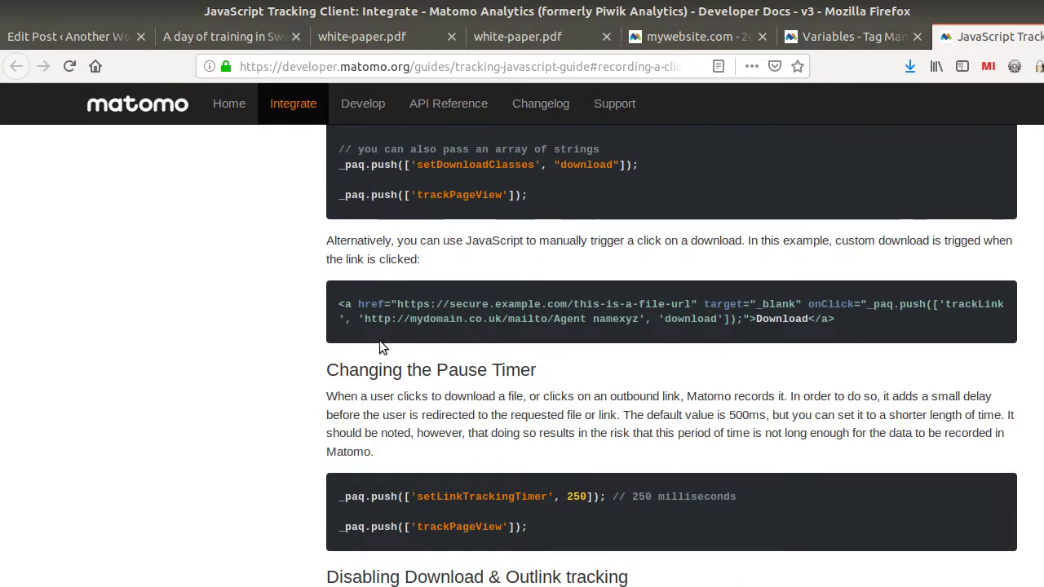
drag(339, 304, 799, 341)
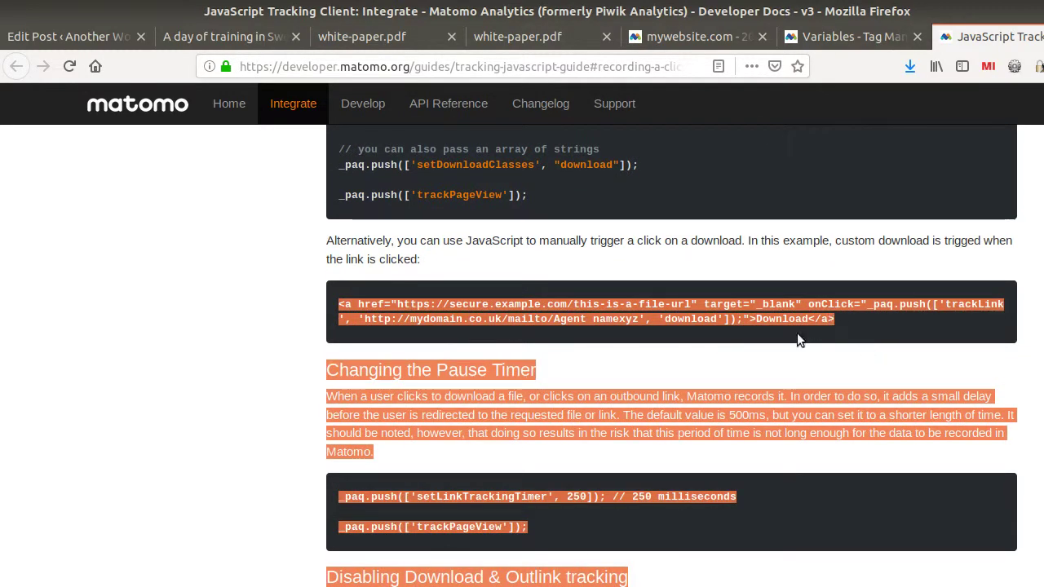
click(255, 310)
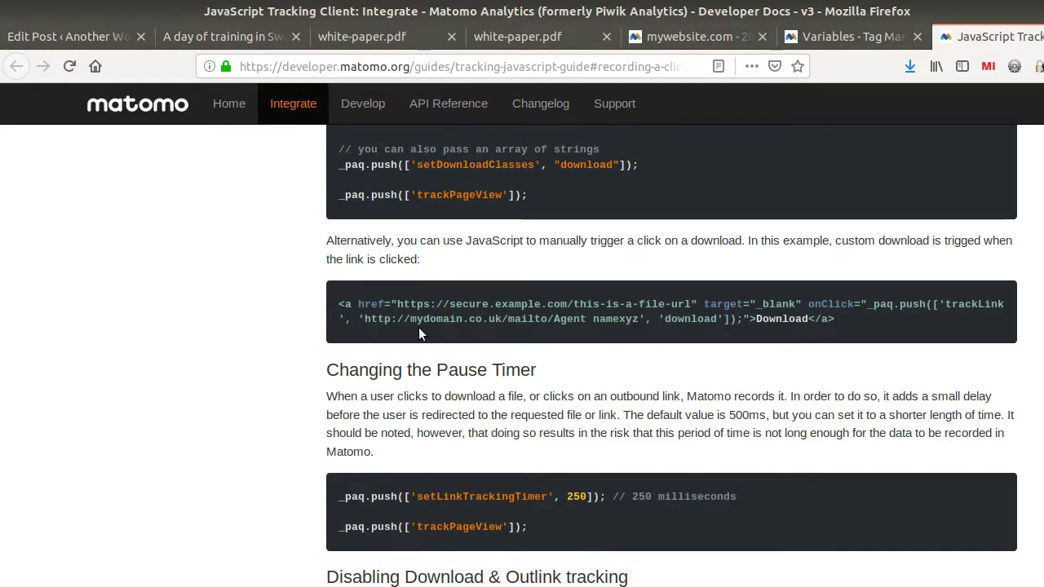
click(231, 35)
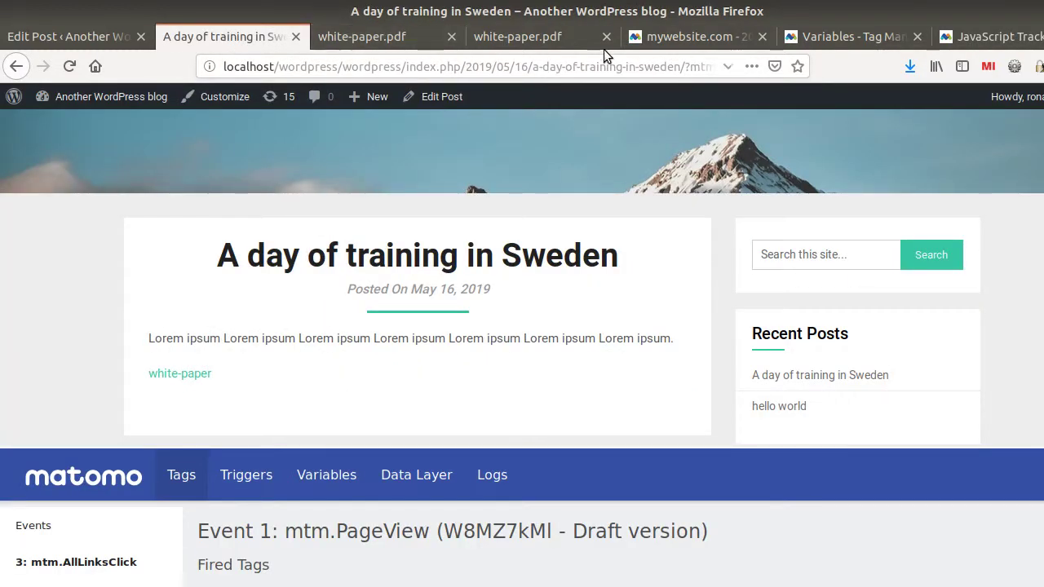
Open the Force download Custom HTML tag from the container's tags list for editing
click(652, 37)
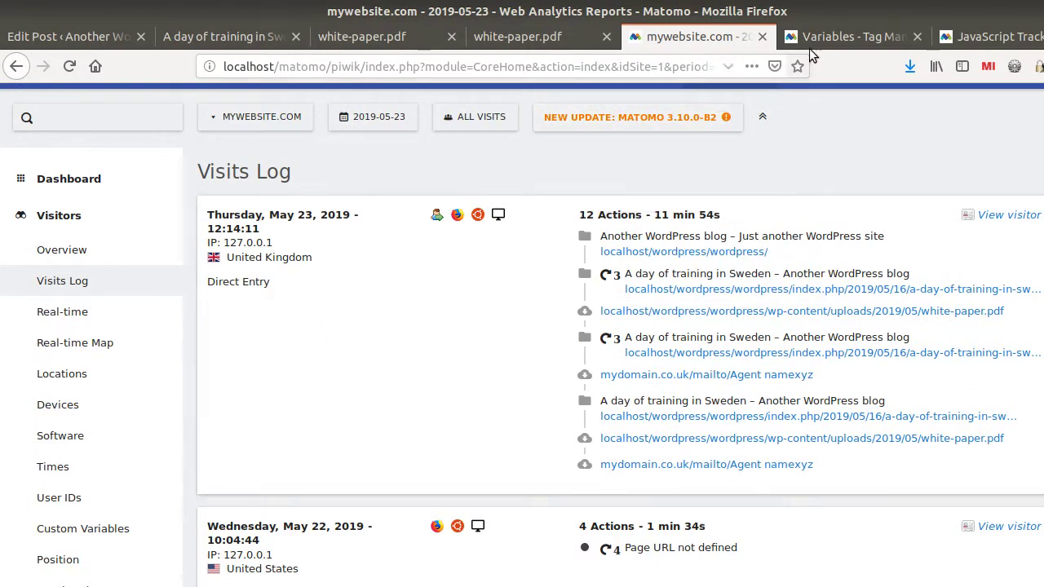
click(848, 37)
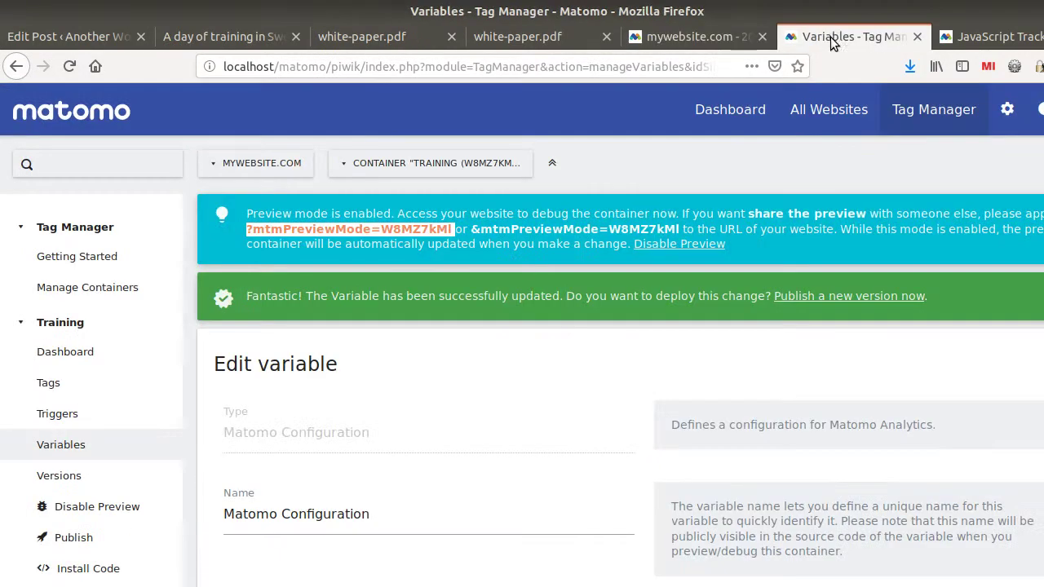
click(60, 389)
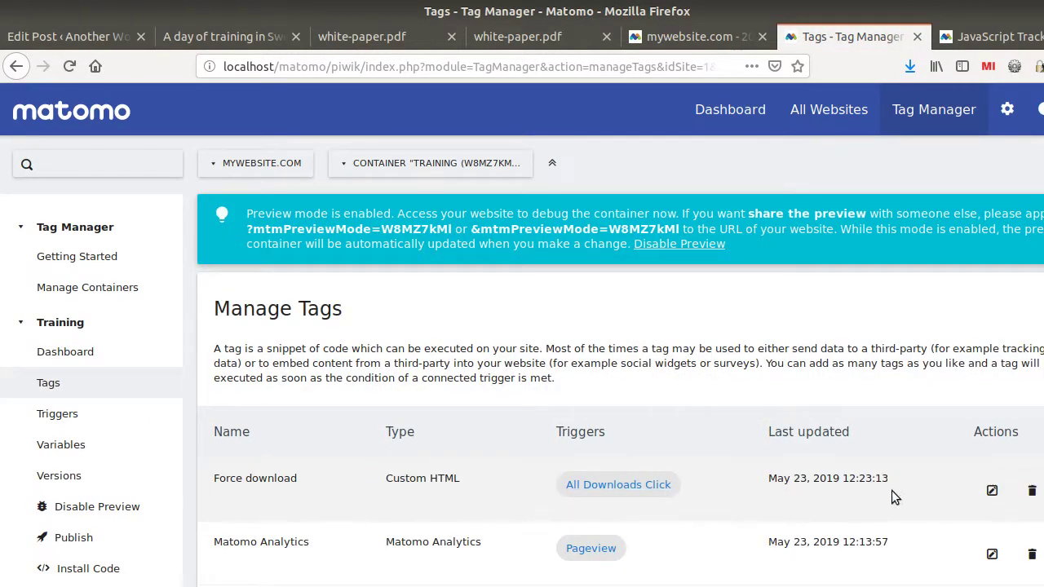
drag(459, 481, 380, 478)
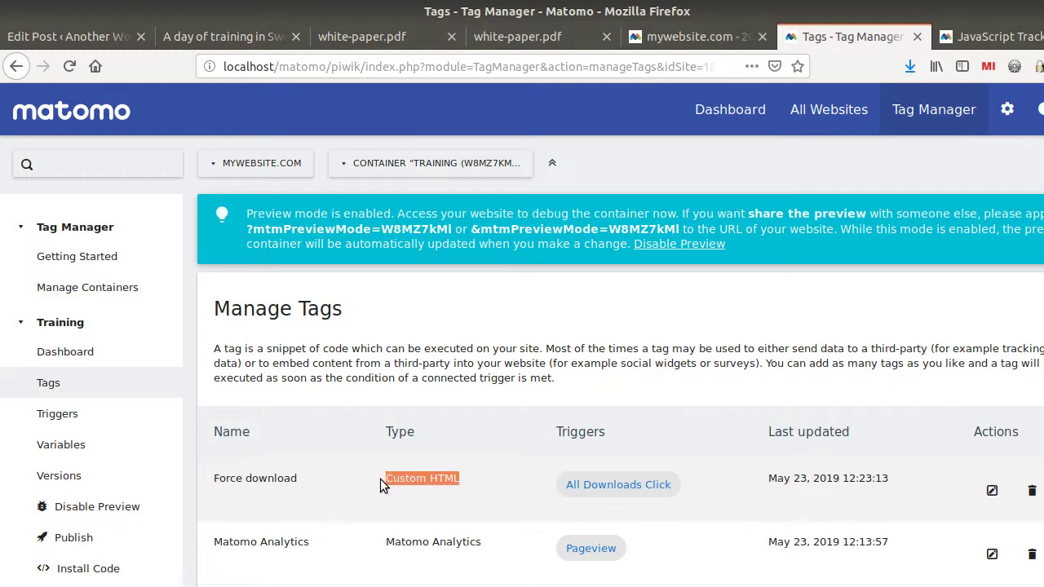
click(990, 490)
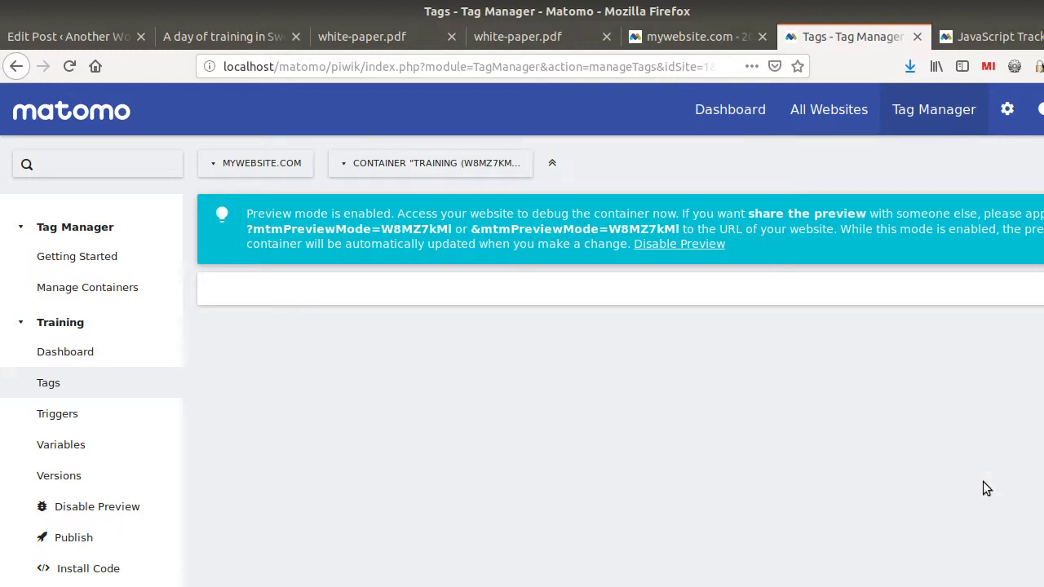
Replace the example URL in its trackLink call with 'my hard coded link'
scroll(389, 445, down, 5)
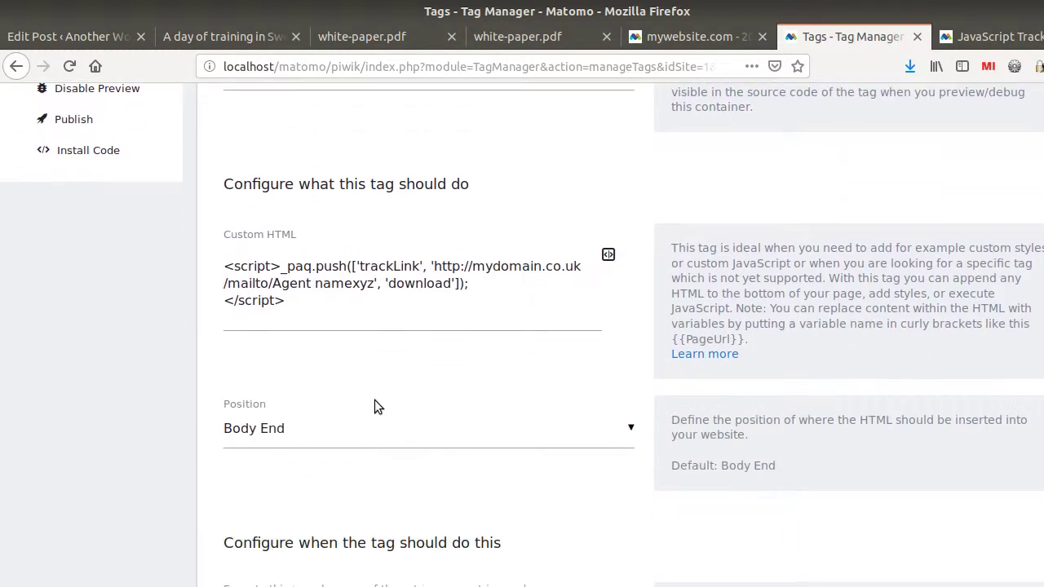
drag(280, 275, 476, 287)
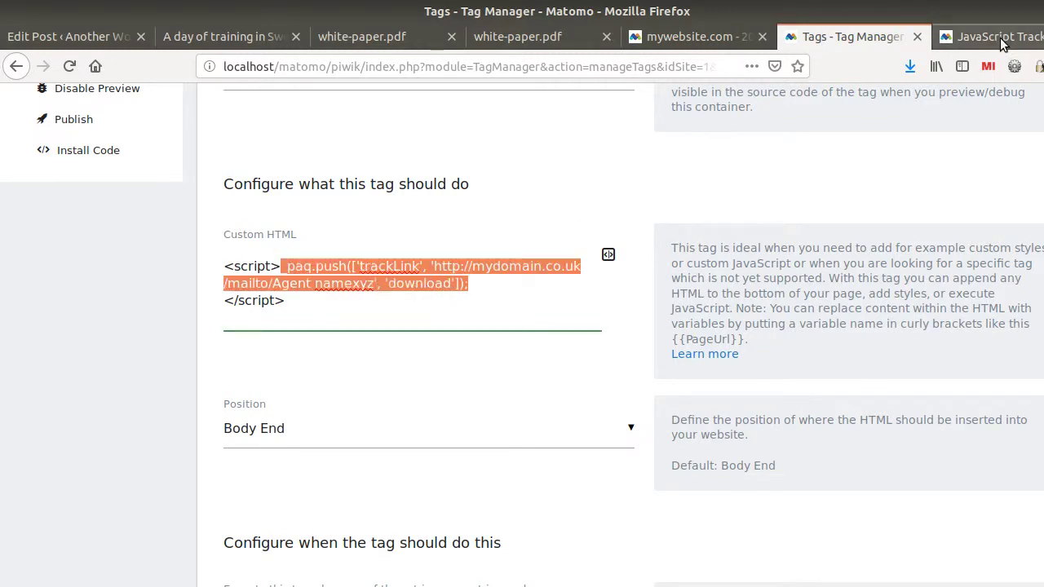
click(441, 268)
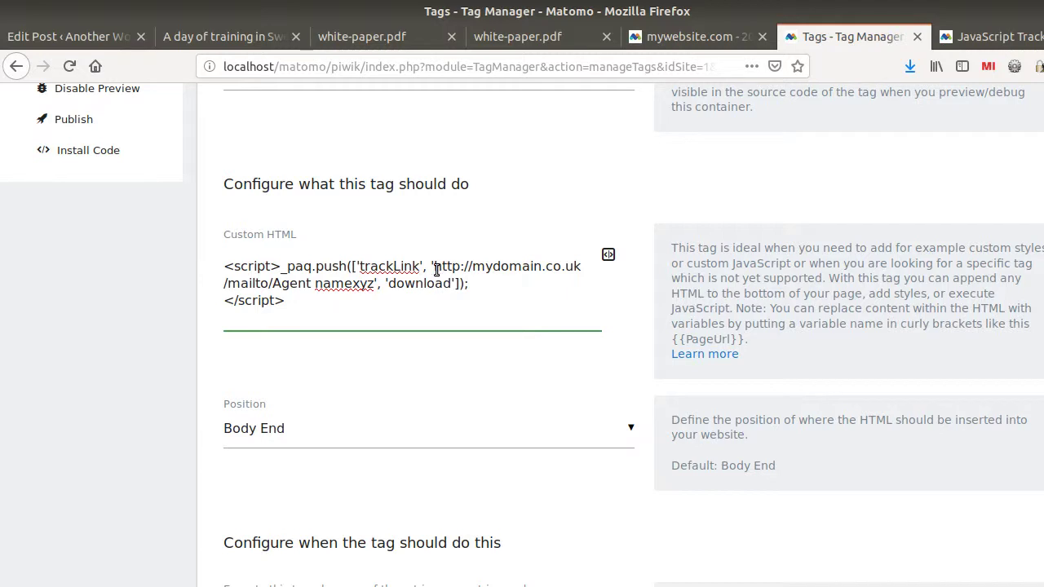
key(shift+Down)
key(shift+Left)
key(shift+Left)
key(shift+Left)
key(shift+Left)
key(shift+Left)
key(shift+Left)
key(shift+Left)
key(shift+Left)
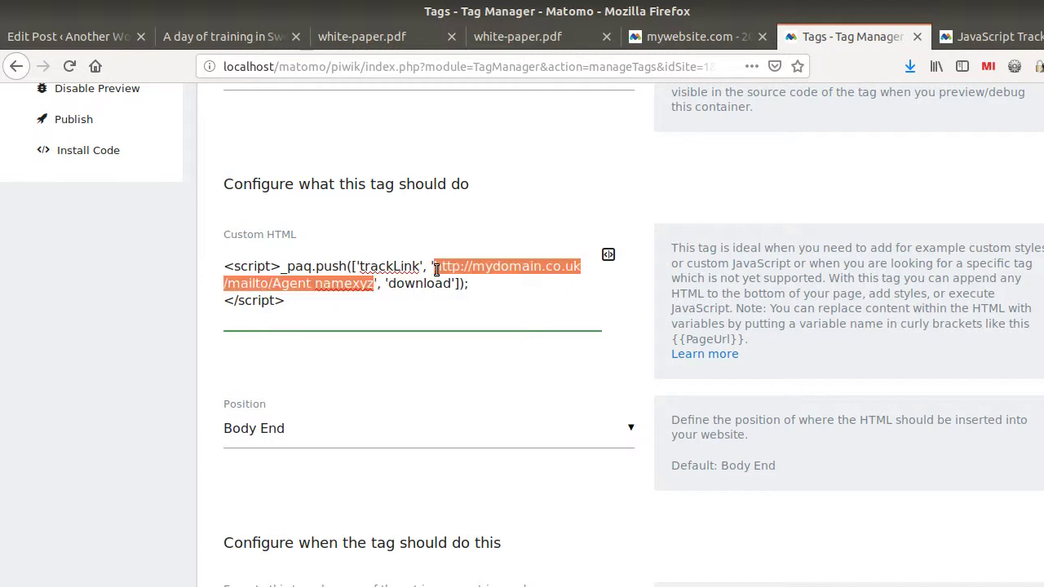
text(my hard)
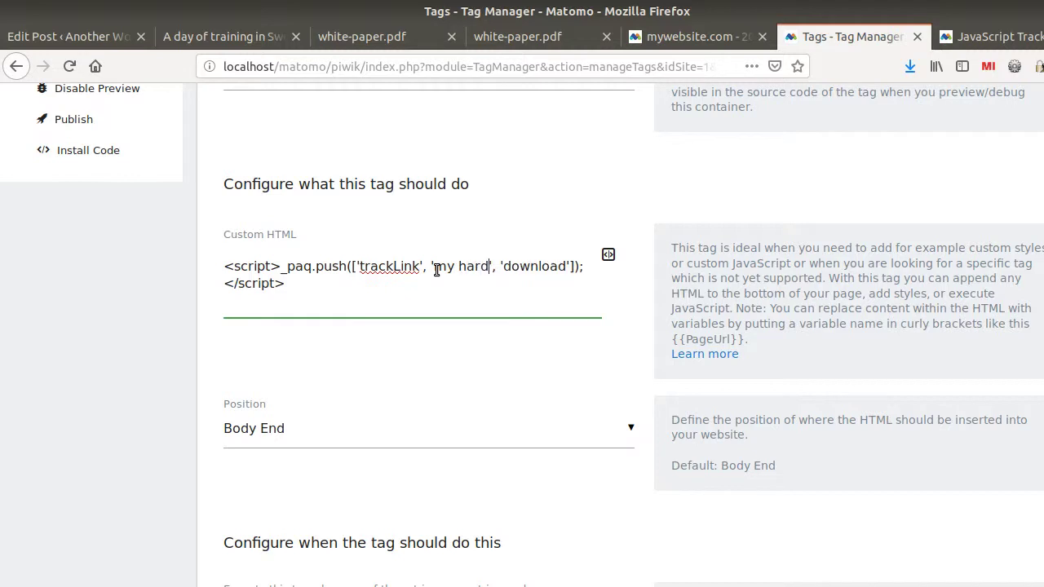
text( coded link)
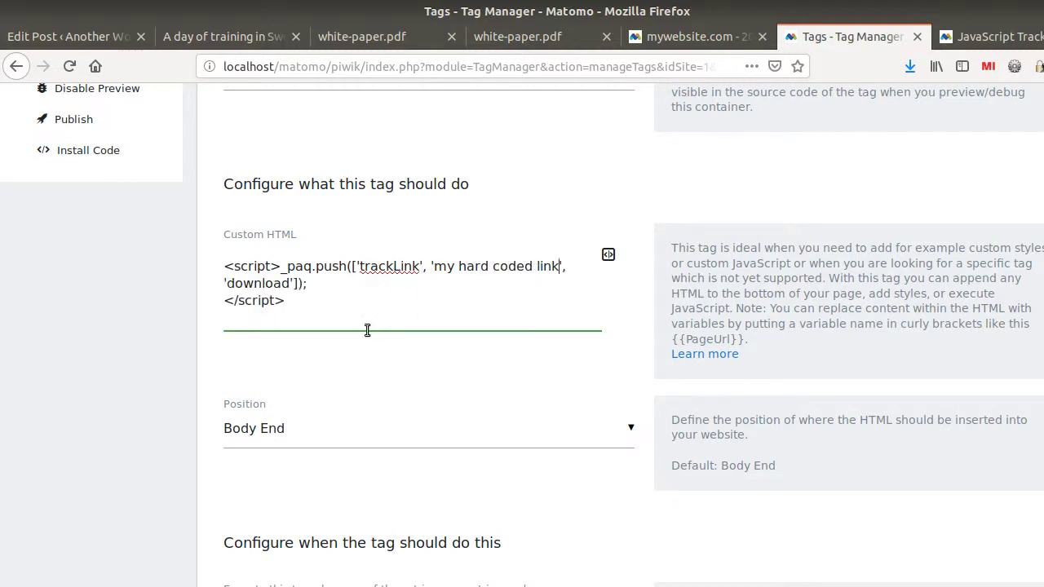
scroll(367, 329, down, 5)
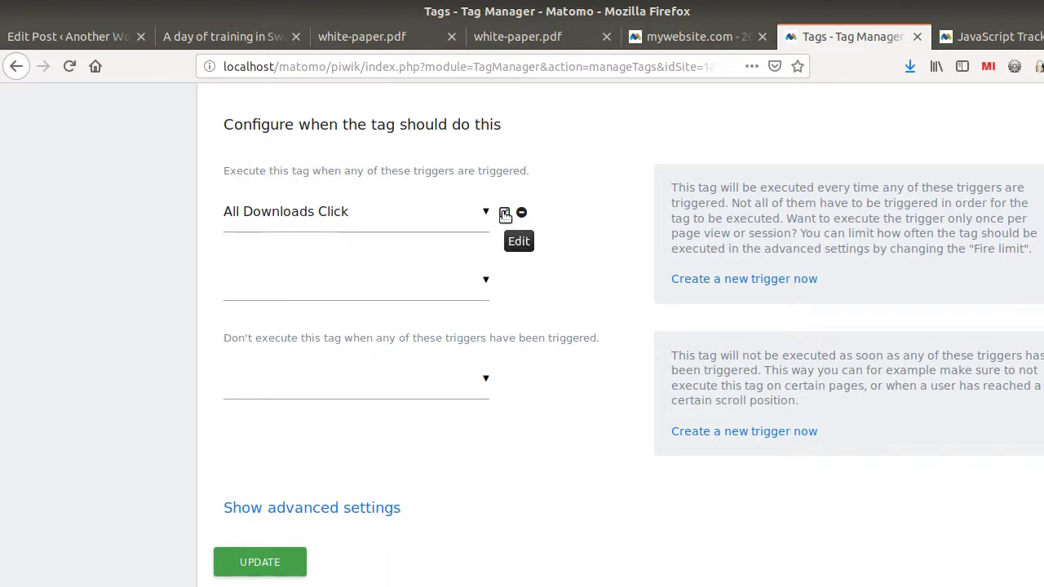
Edit the All Downloads Click trigger so Click Destination URL must end with .pdf
click(504, 214)
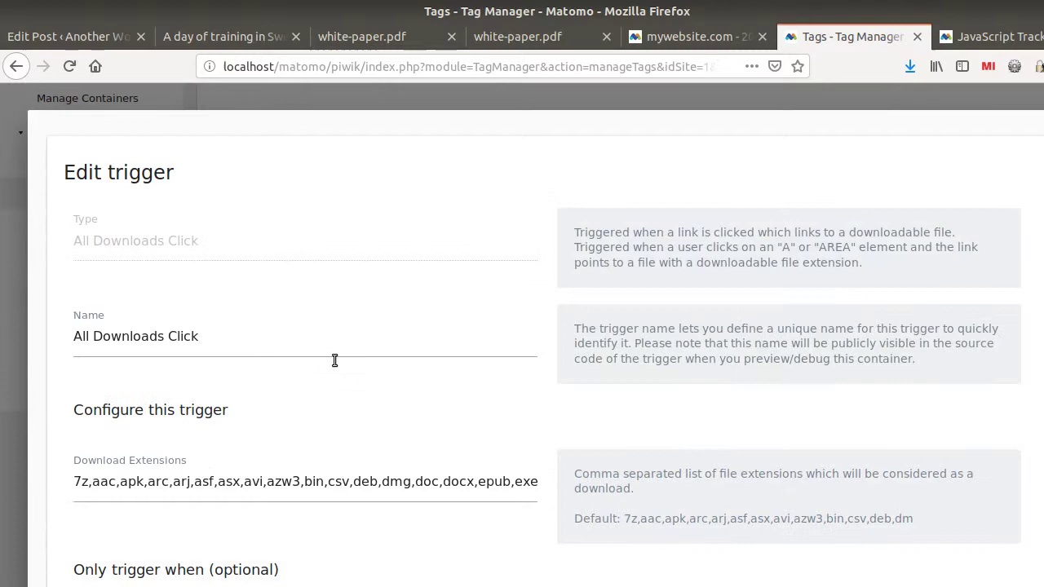
scroll(211, 422, down, 4)
scroll(224, 414, up, 4)
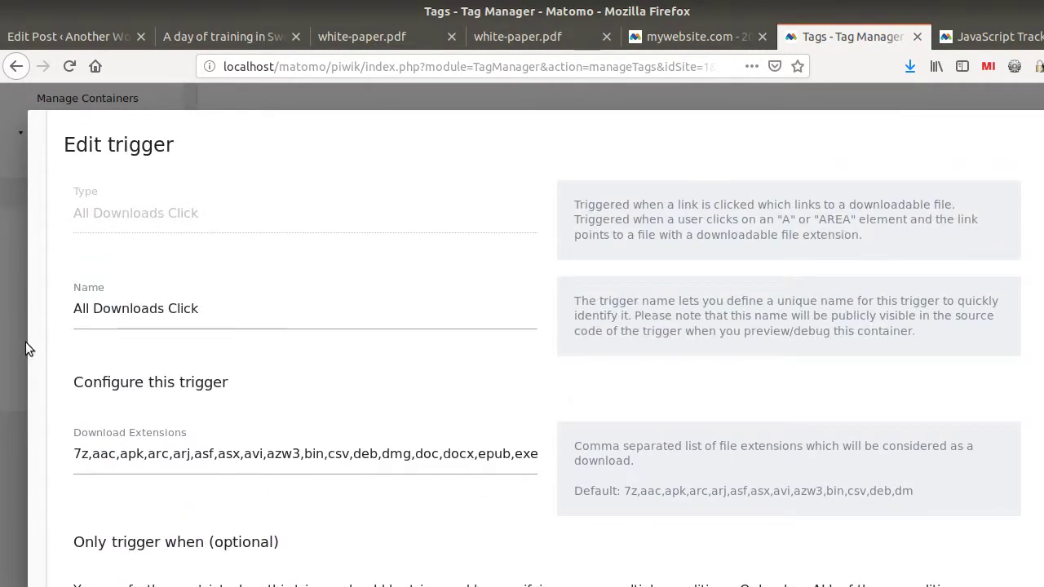
scroll(163, 367, down, 3)
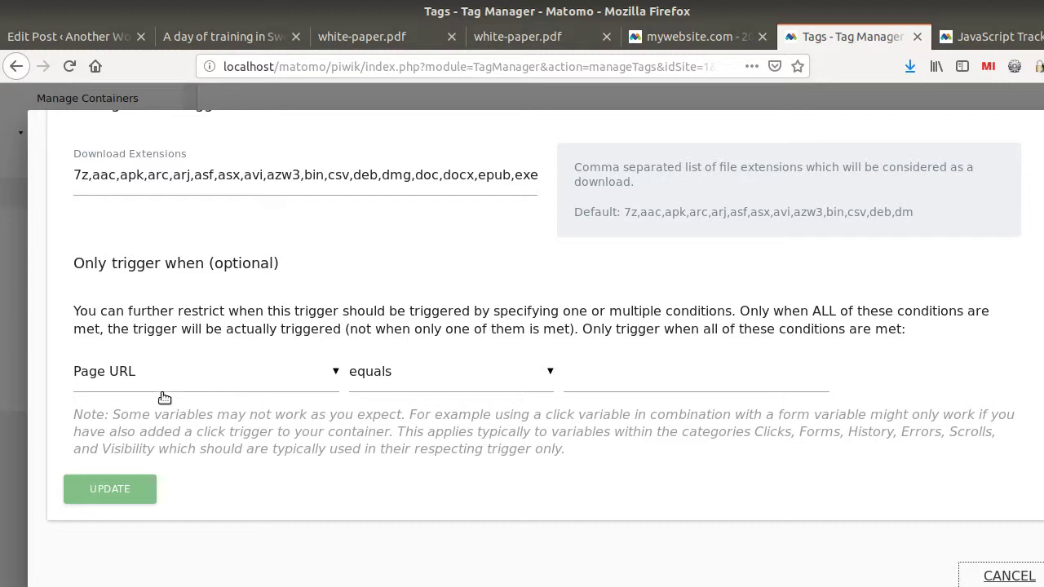
click(211, 378)
click(162, 411)
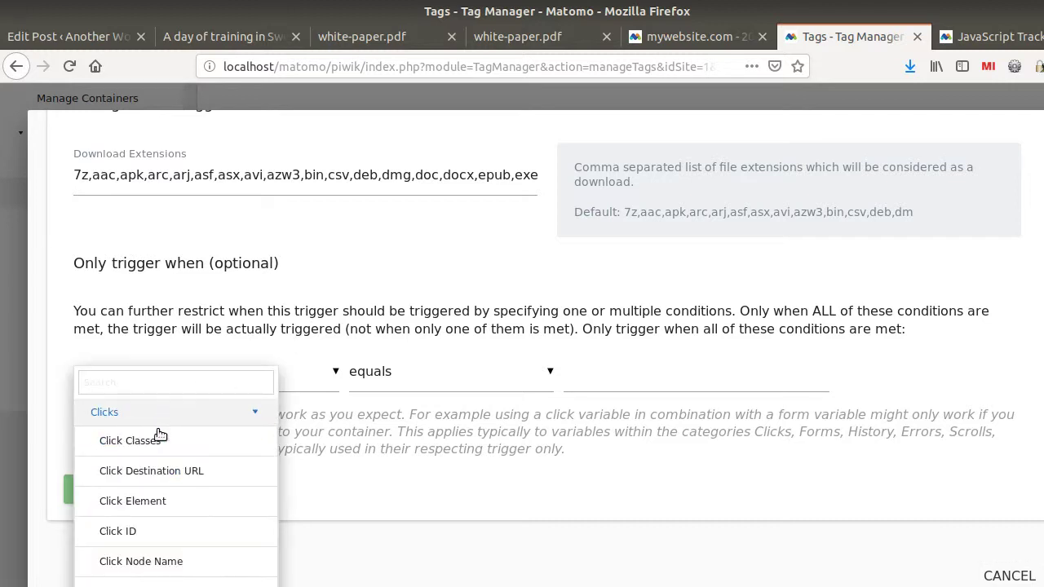
scroll(163, 456, down, 1)
scroll(164, 462, down, 2)
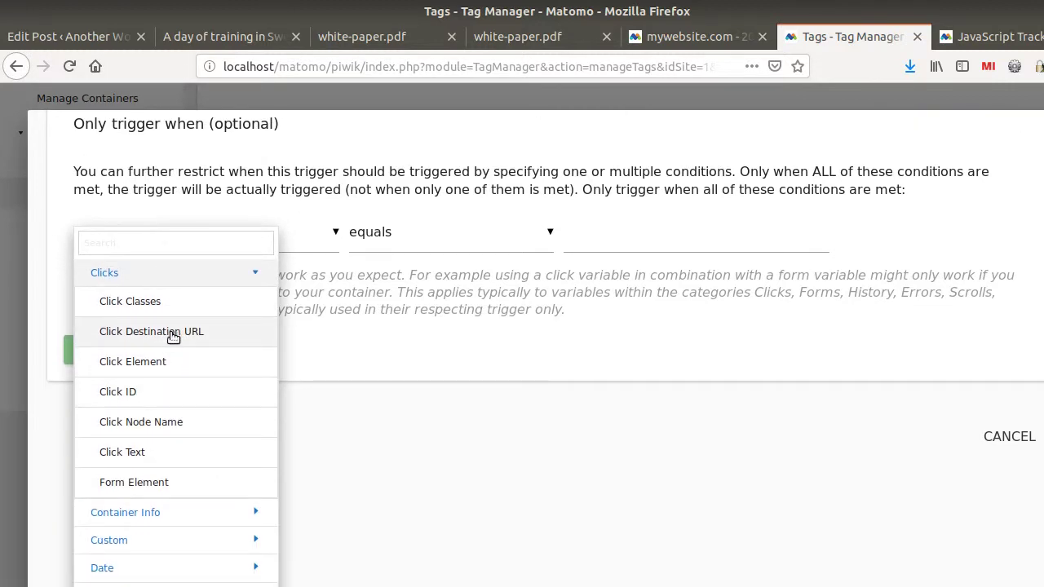
click(172, 332)
click(506, 370)
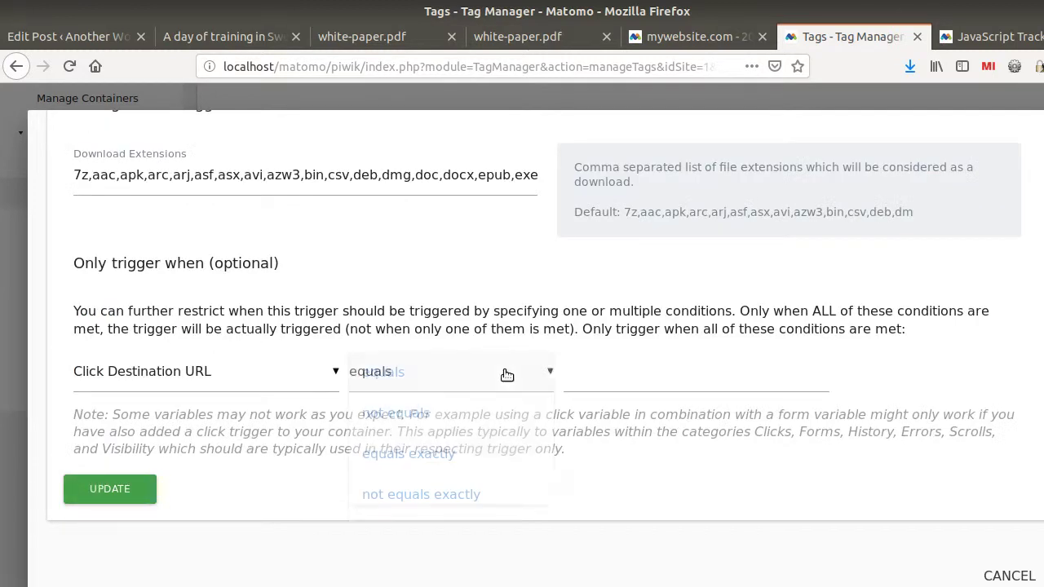
scroll(444, 428, down, 7)
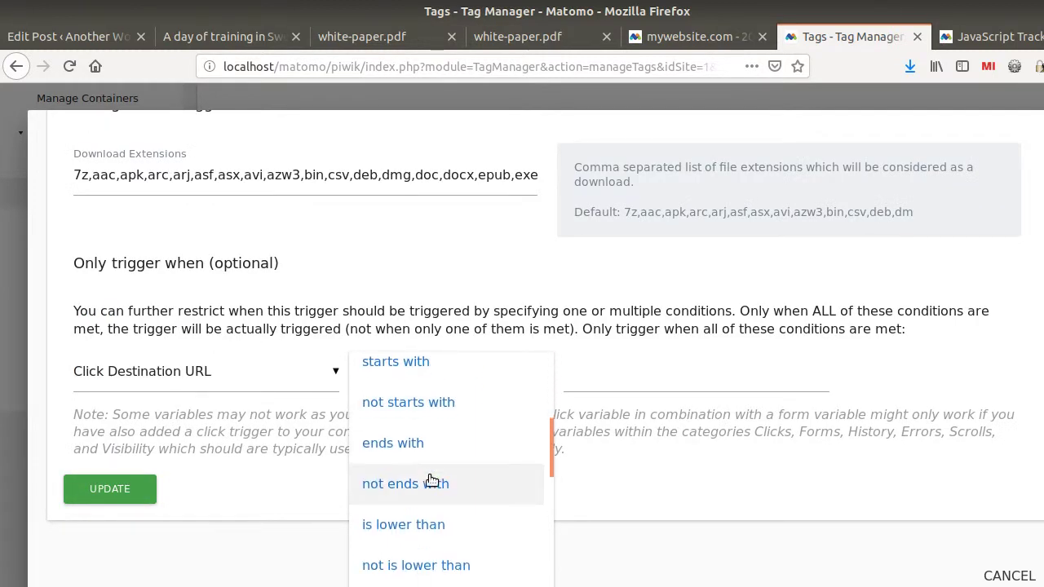
click(443, 420)
click(651, 370)
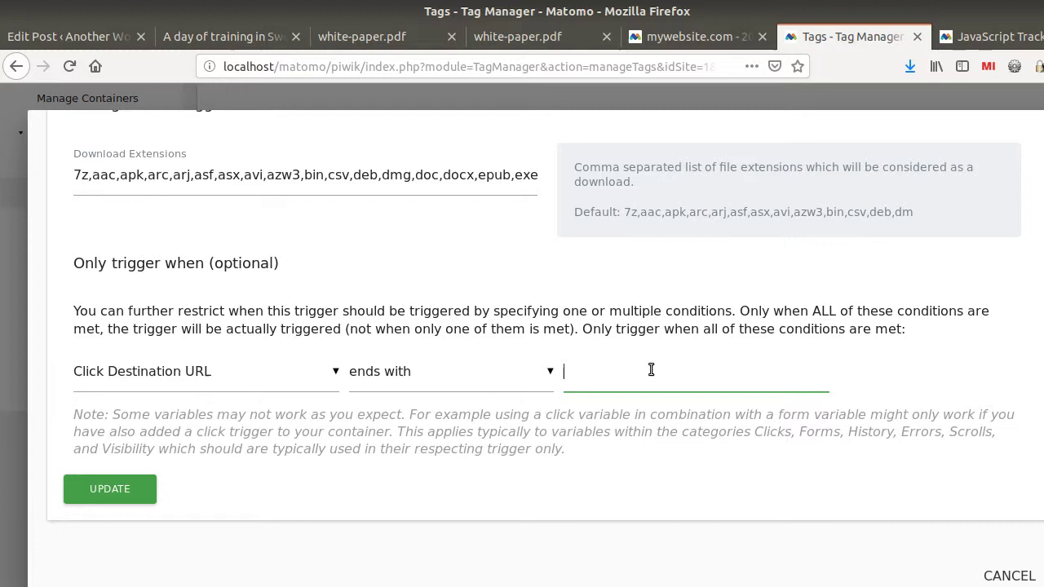
text(.pdf)
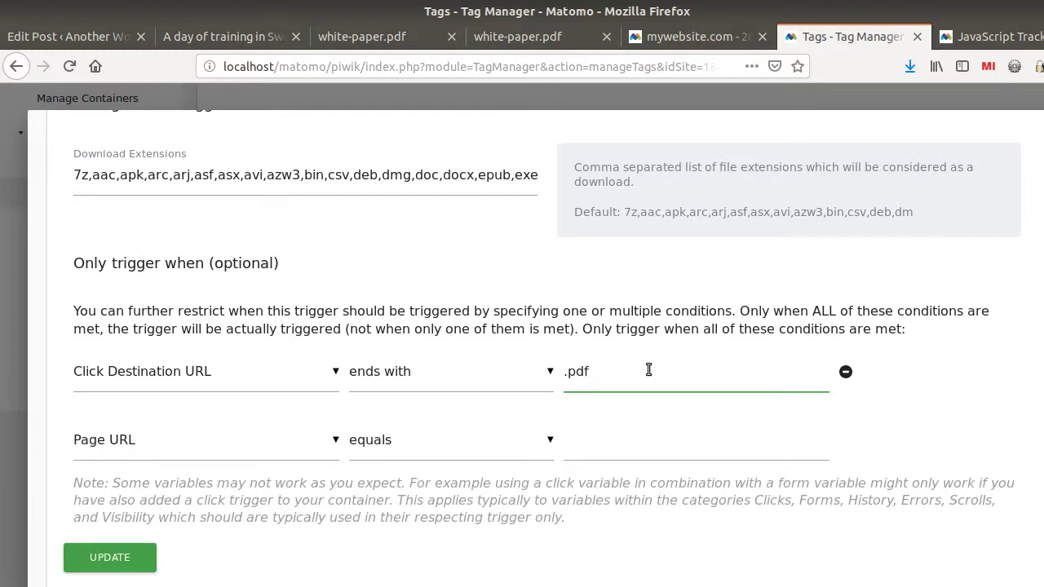
Add a second condition requiring the Page URL to contain 'sweden'
scroll(648, 369, up, 3)
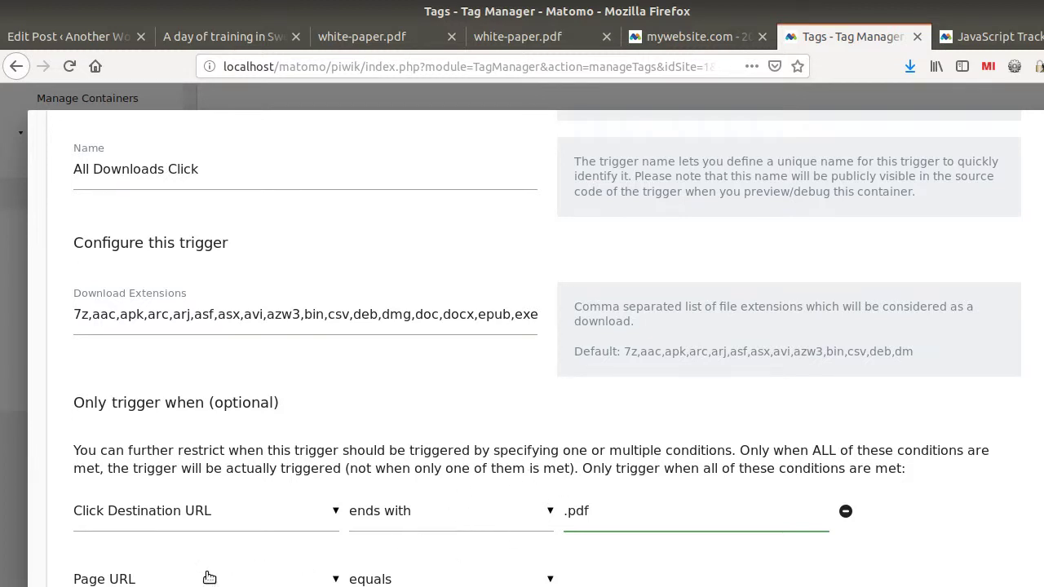
scroll(489, 469, down, 3)
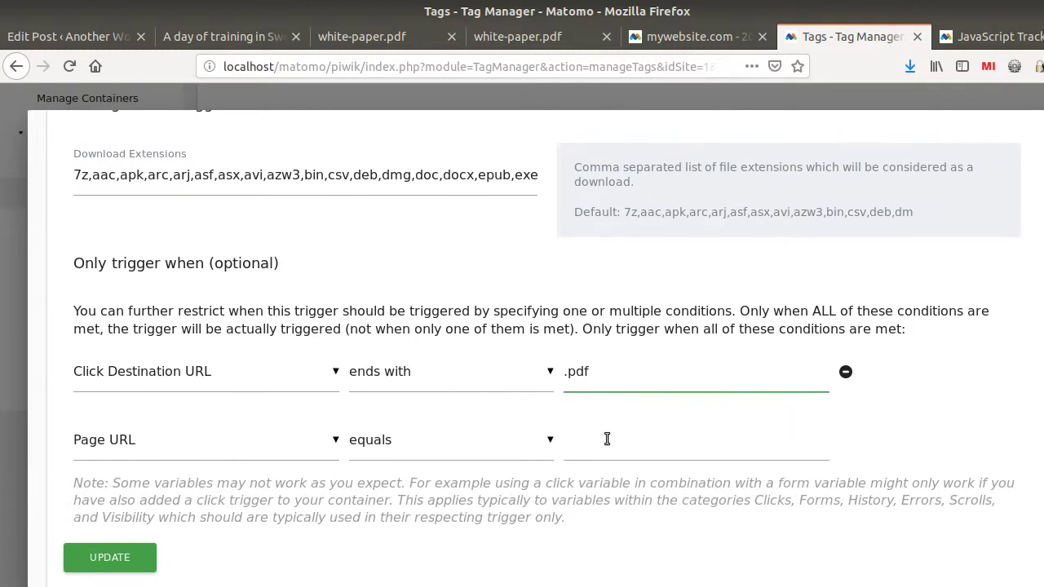
click(487, 457)
scroll(451, 473, down, 3)
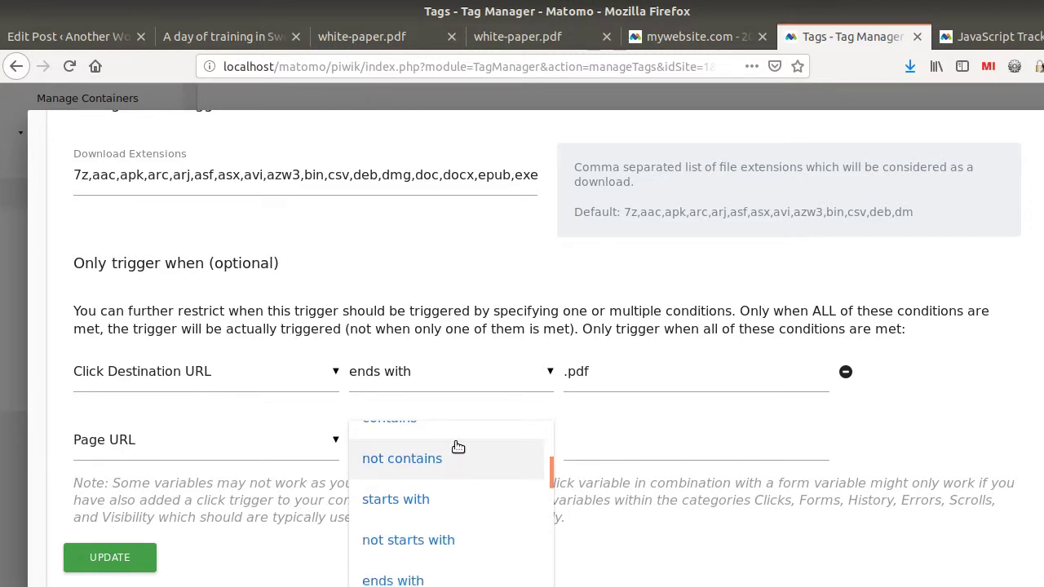
scroll(457, 457, up, 2)
click(464, 470)
click(598, 440)
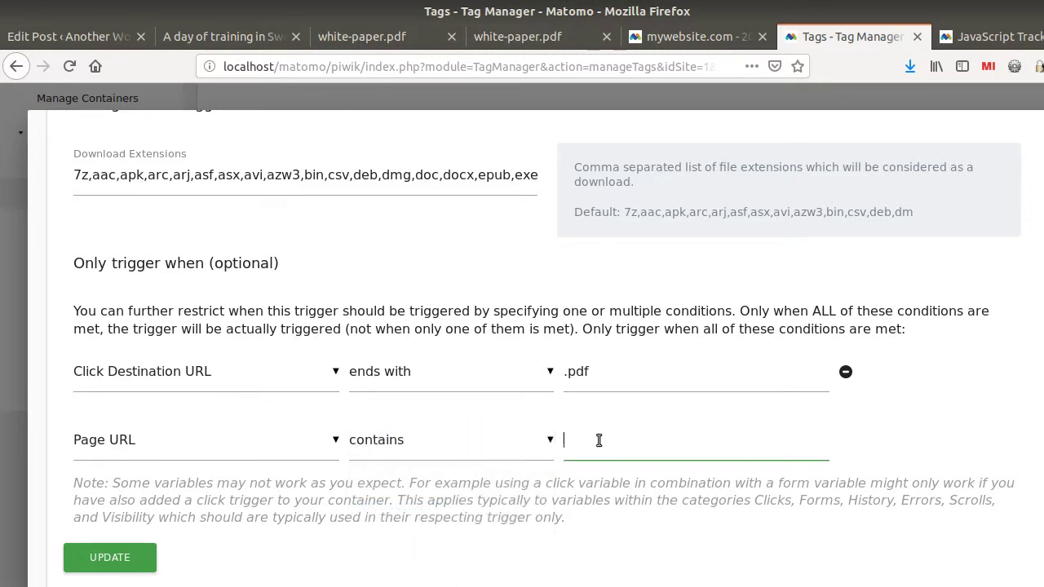
text(sweden)
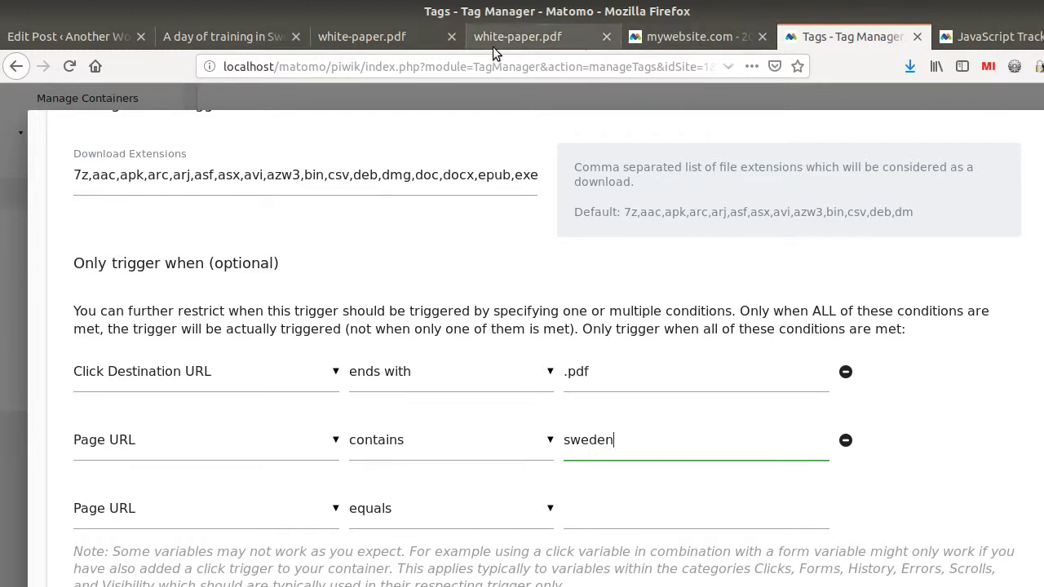
Confirm 'sweden' appears in the post's URL, then save the All Downloads Click trigger
click(243, 32)
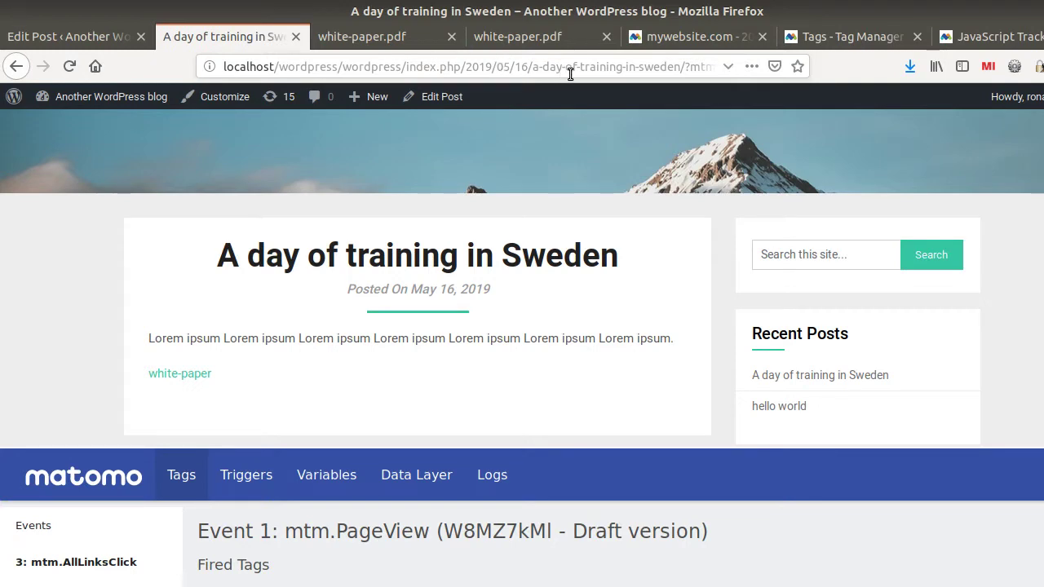
drag(641, 70, 667, 67)
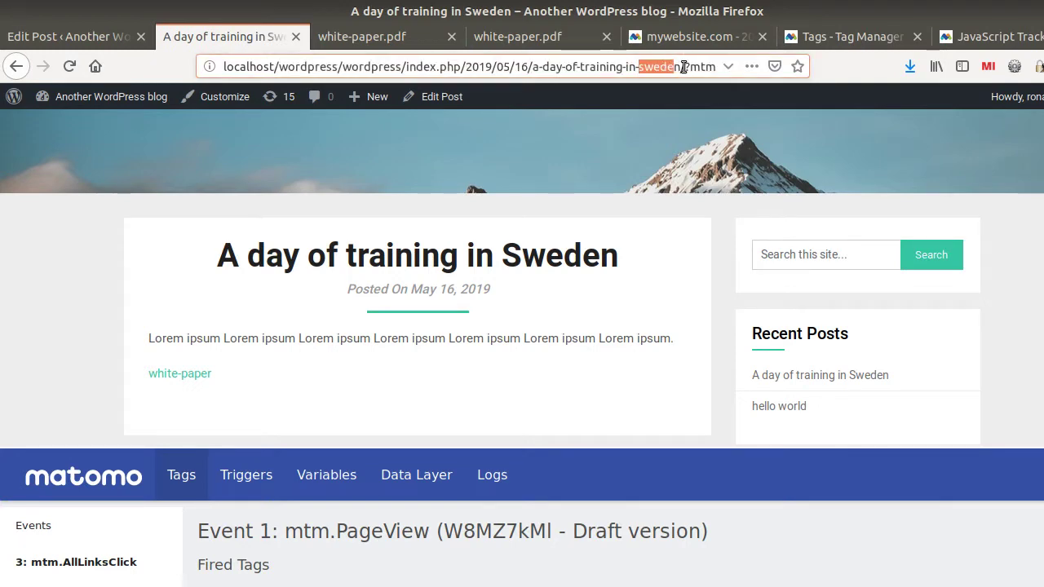
click(787, 37)
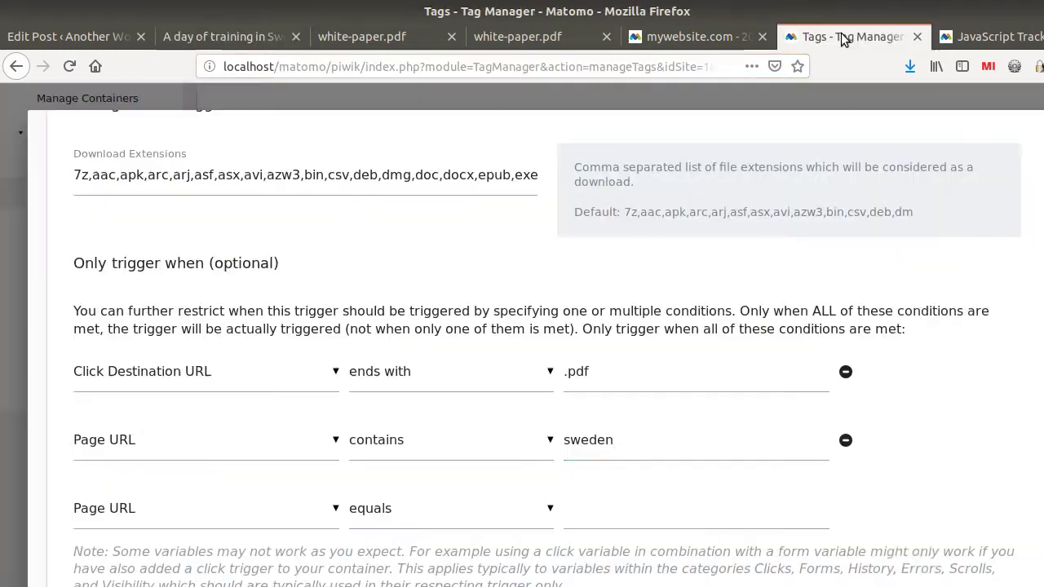
scroll(326, 367, down, 2)
click(107, 495)
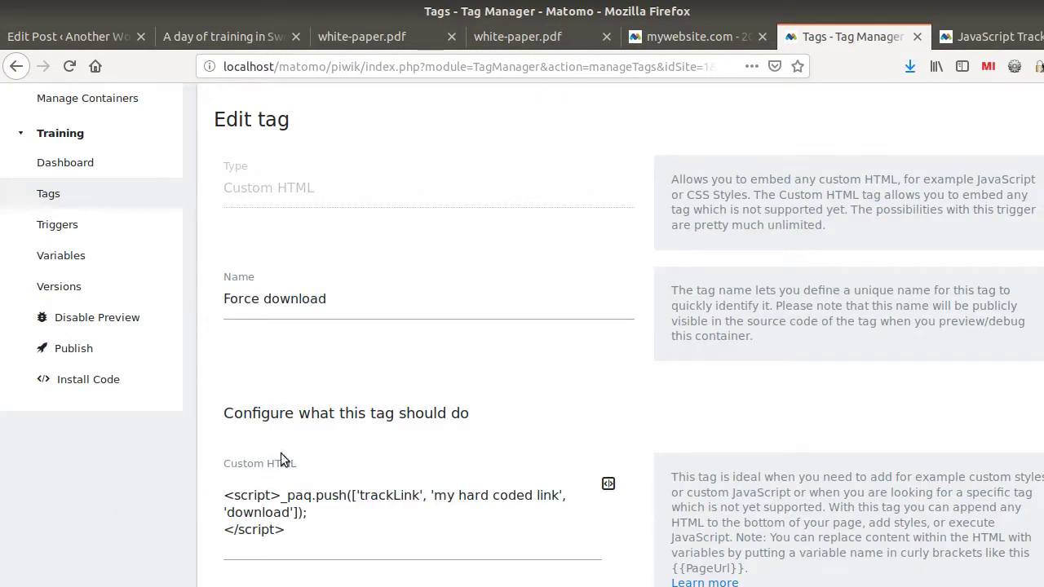
scroll(163, 392, up, 3)
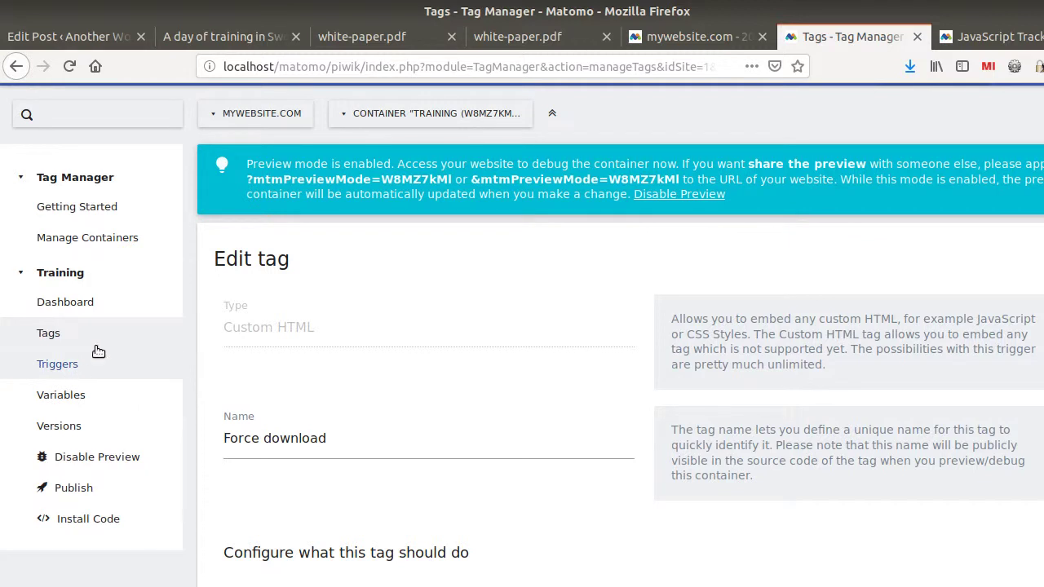
click(67, 395)
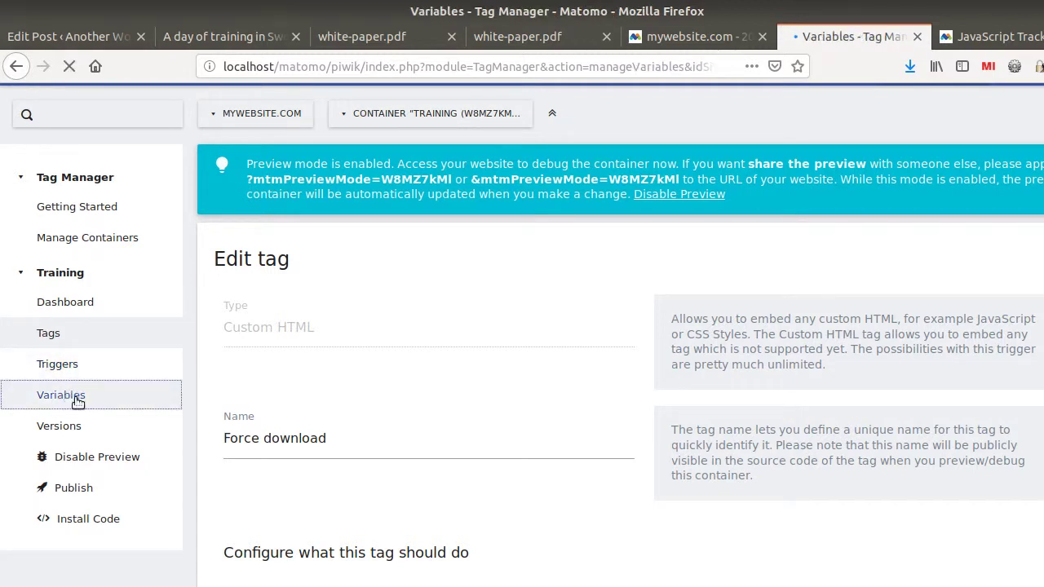
Update the Matomo Configuration variable, leaving Enable Link Tracking unchecked
scroll(328, 449, down, 4)
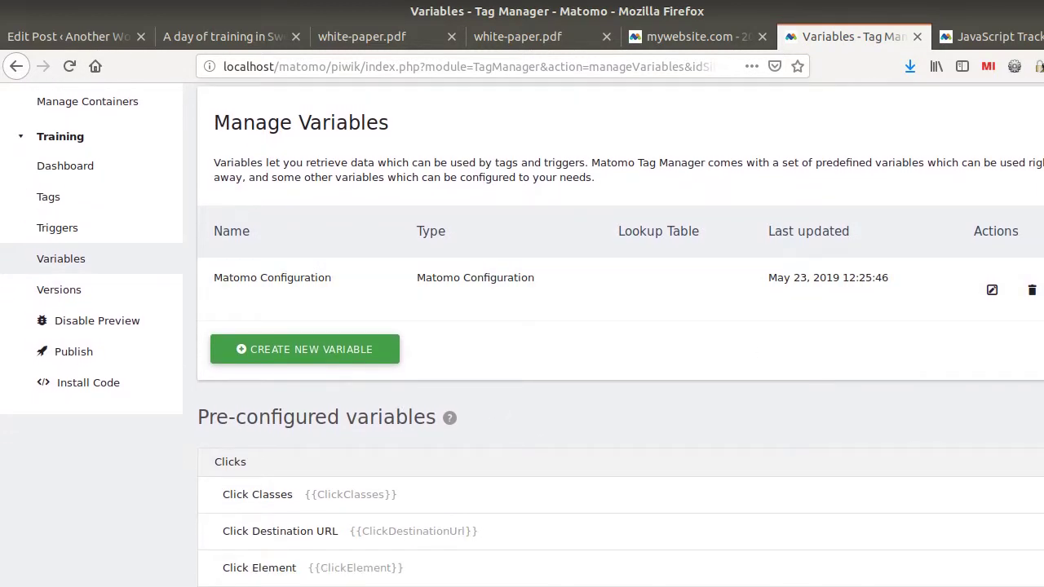
click(993, 290)
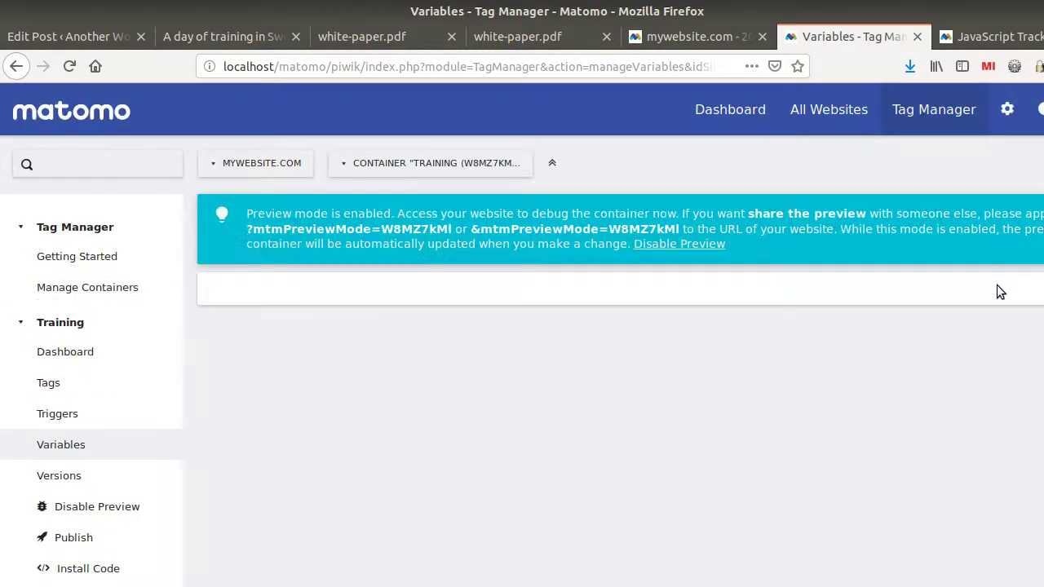
scroll(347, 458, down, 10)
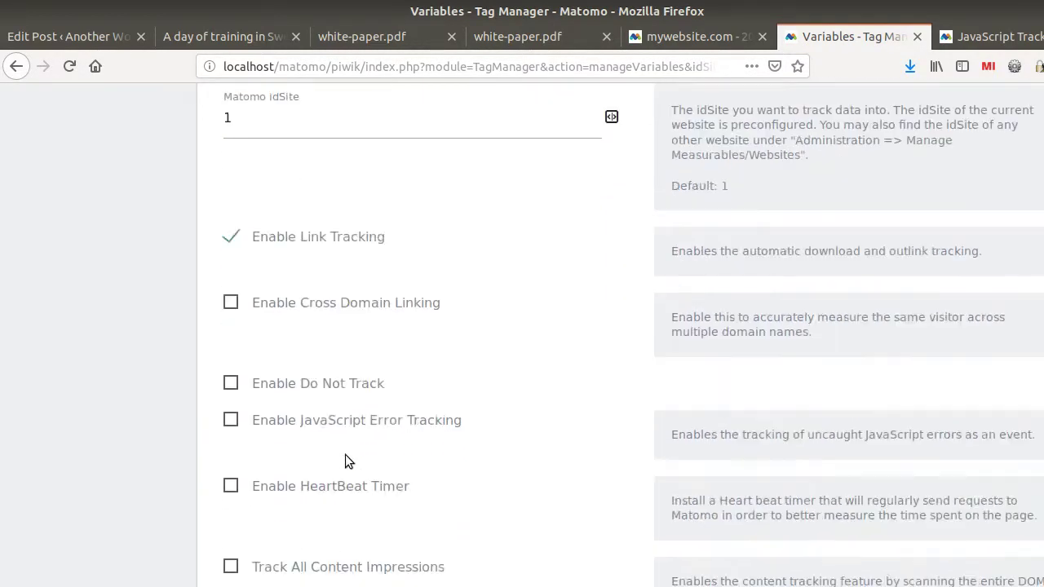
scroll(340, 373, up, 3)
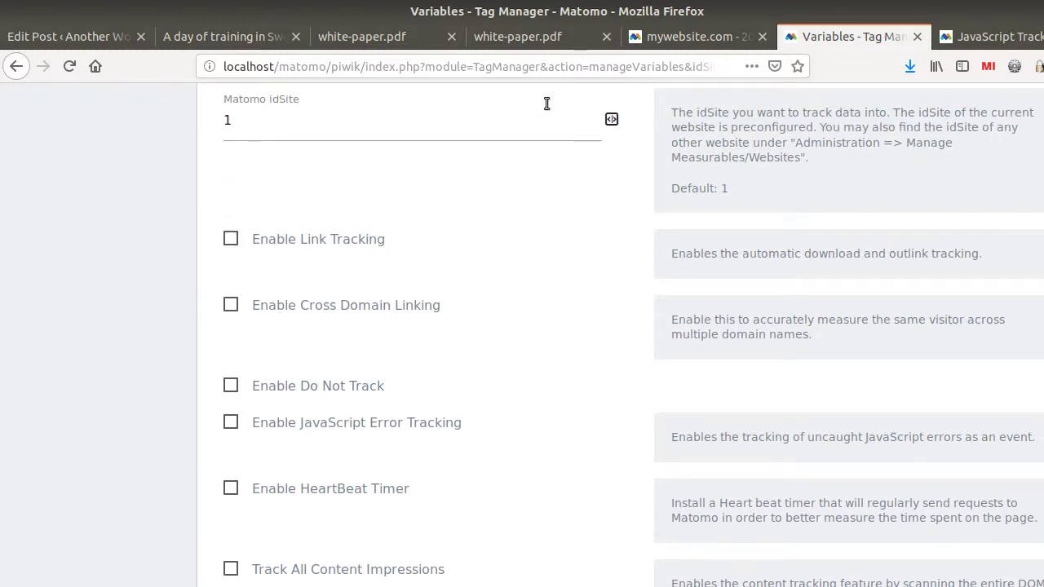
click(657, 37)
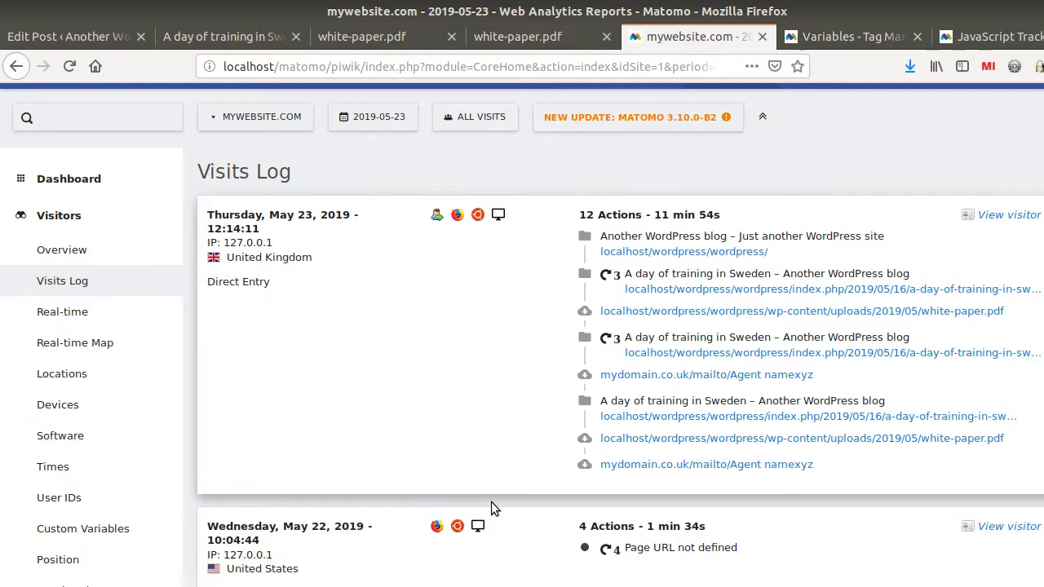
scroll(603, 366, down, 3)
mouse_move(600, 300)
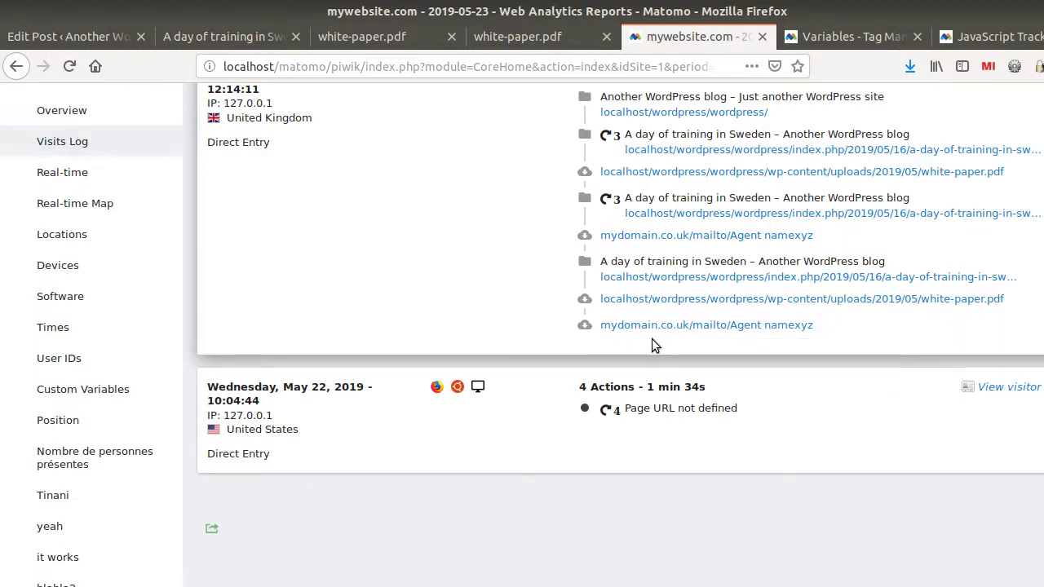
mouse_move(648, 330)
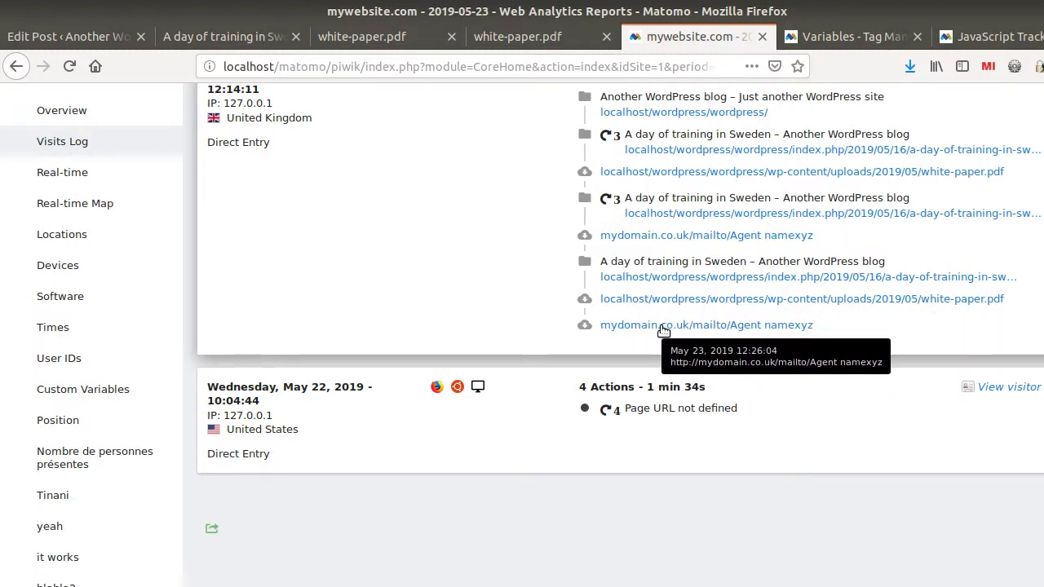
click(876, 42)
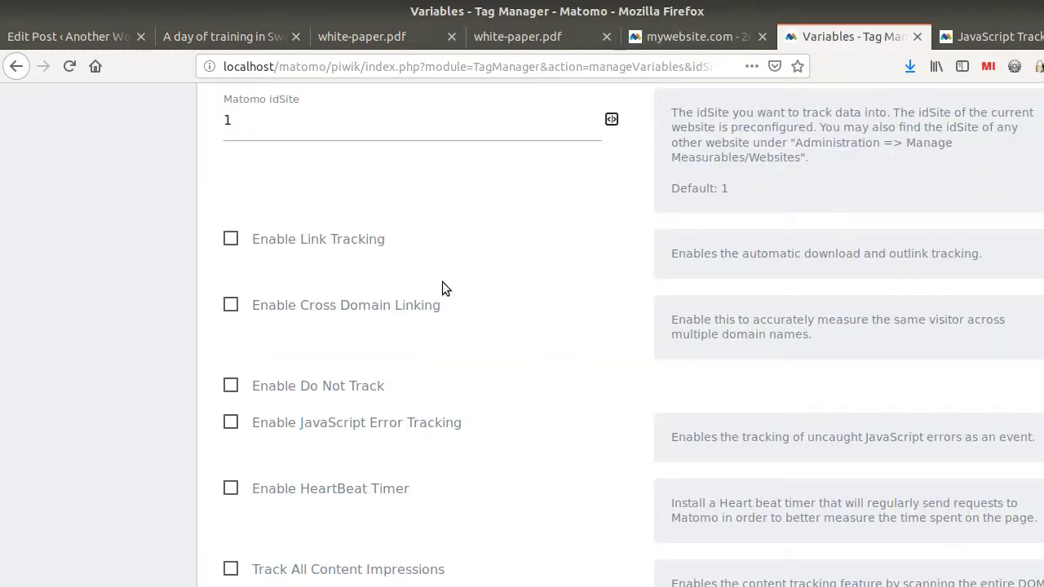
scroll(506, 442, down, 15)
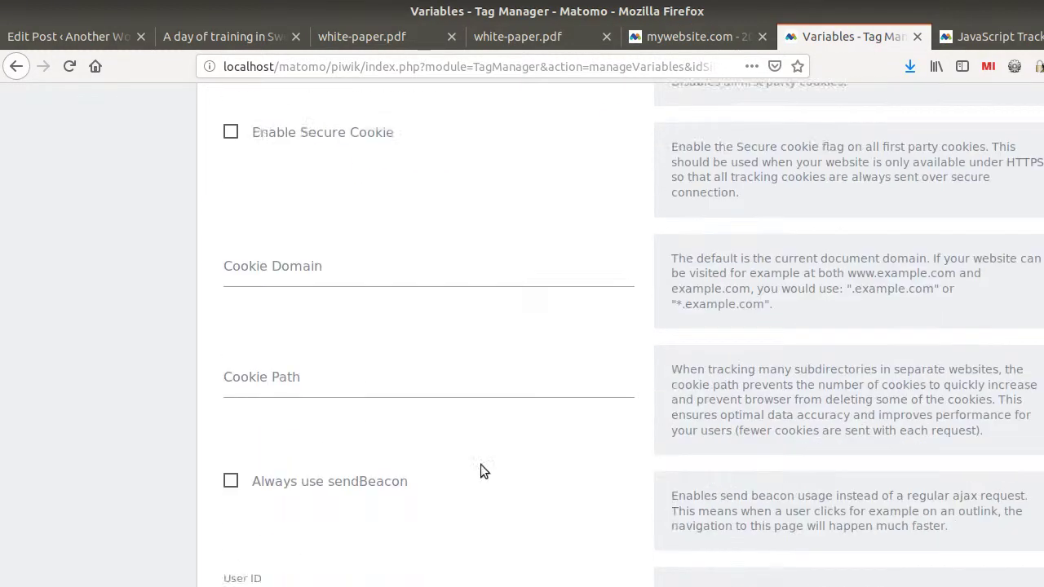
click(274, 470)
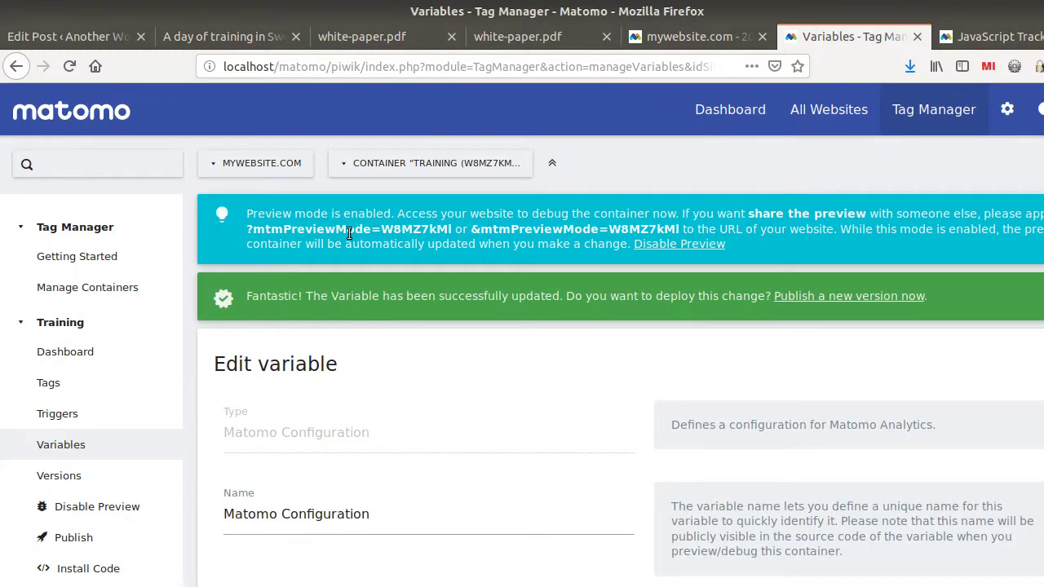
Reload the Sweden training post in preview, then view the Visits Log showing 13 actions
drag(454, 227, 256, 232)
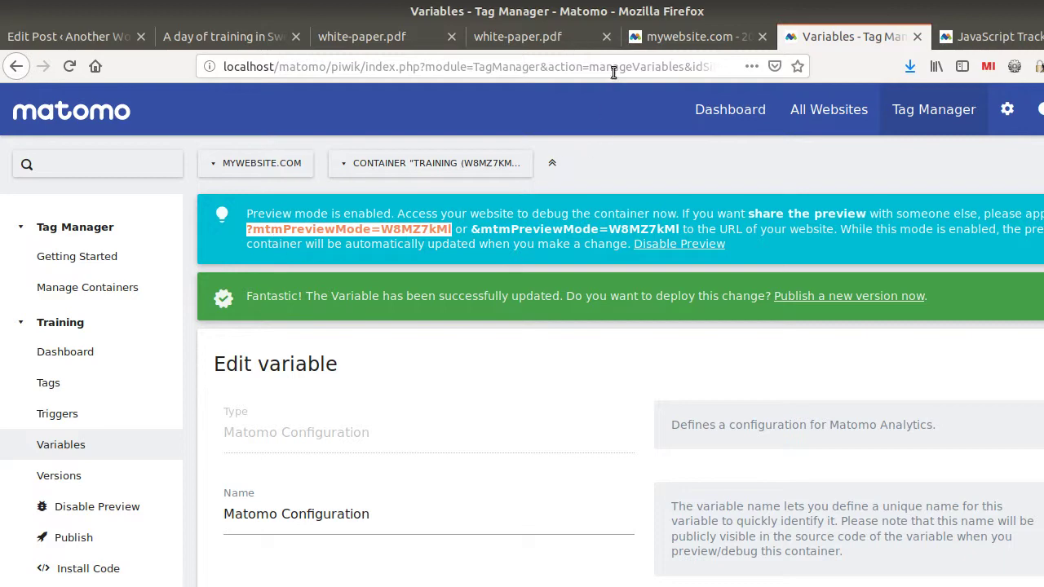
click(171, 36)
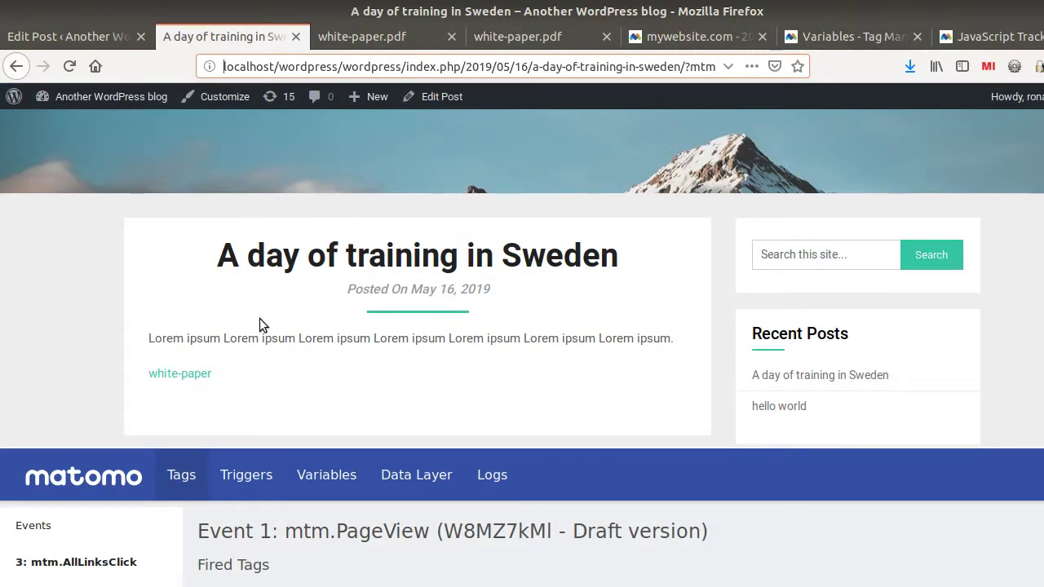
key(F5)
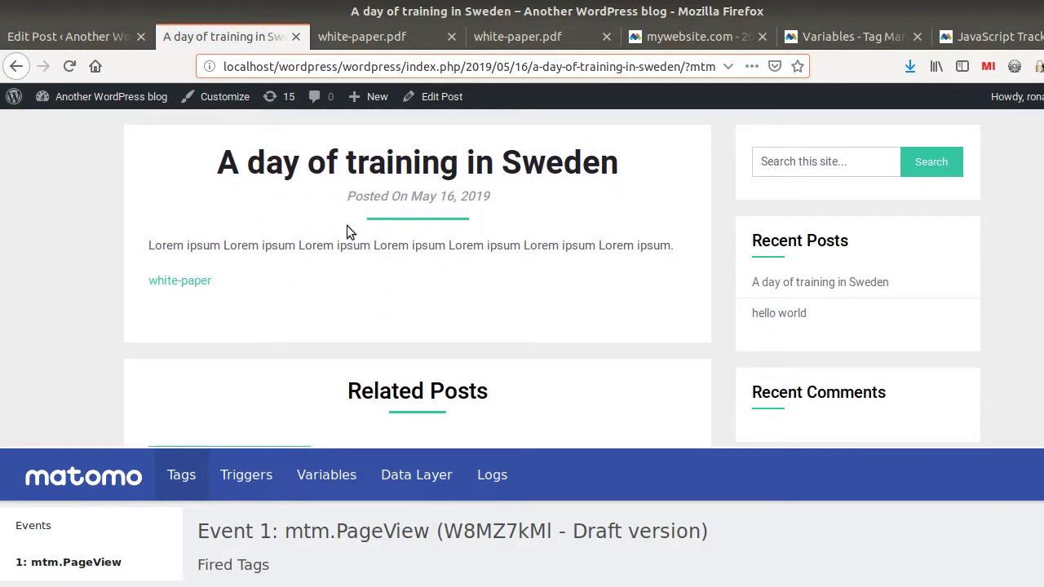
click(693, 36)
scroll(318, 277, up, 5)
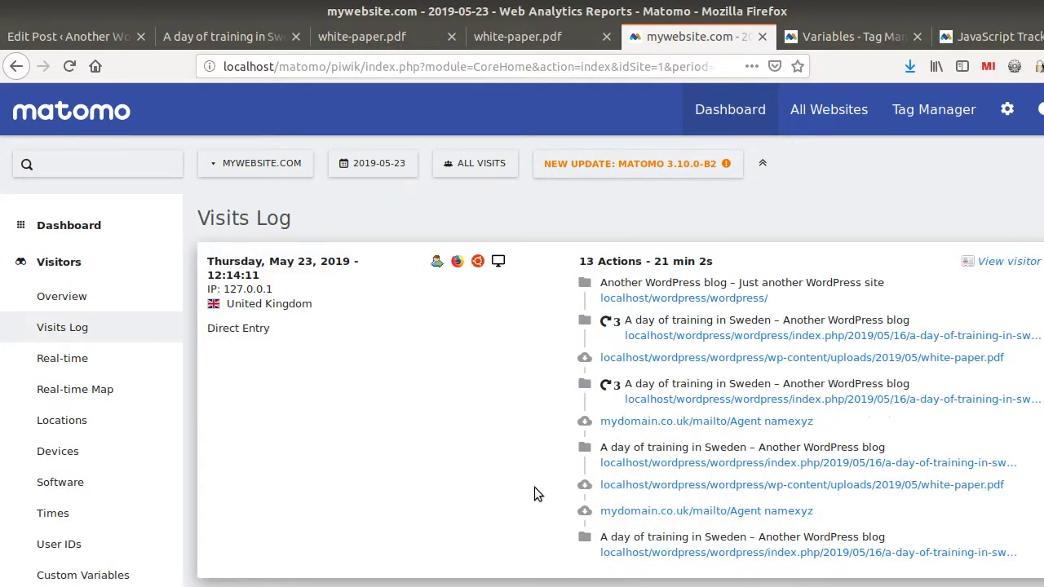
Open the white-paper PDF link in a new tab to trigger a download
scroll(534, 487, down, 2)
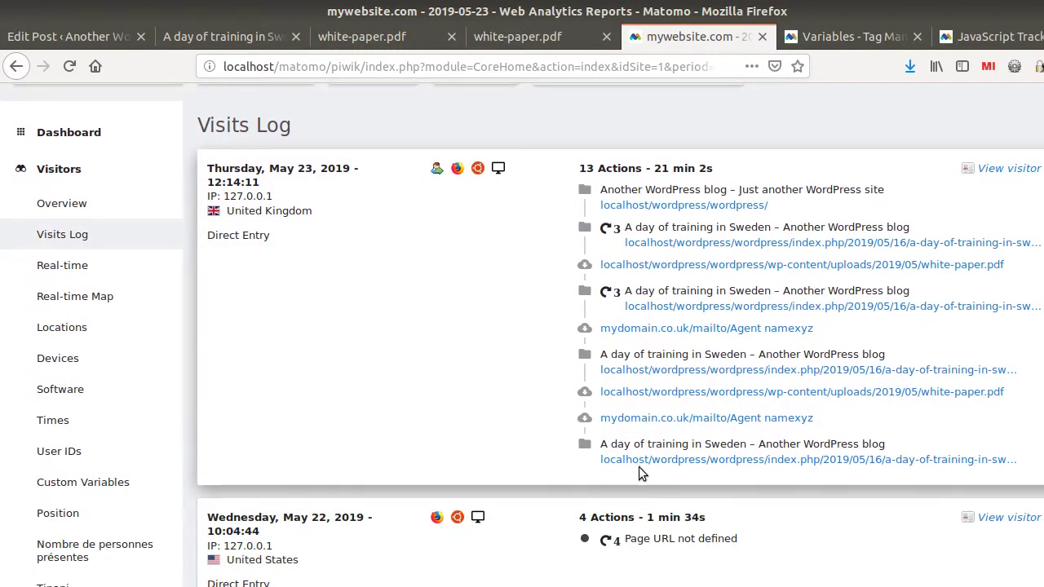
click(228, 35)
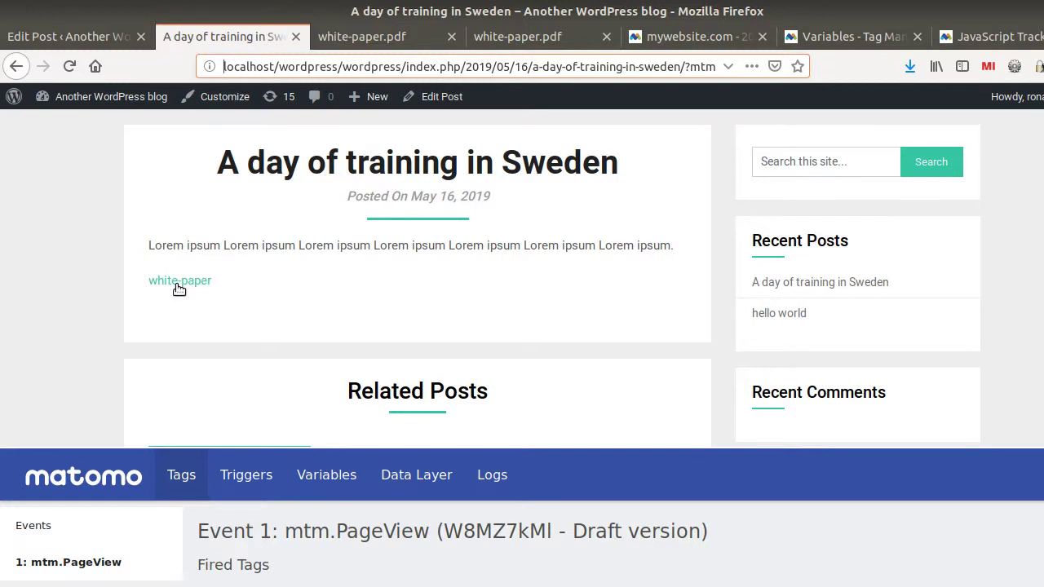
middle_click(180, 288)
click(317, 44)
In the debug panel, confirm the mtm.DownloadClick event fired the Force download tag once
click(220, 37)
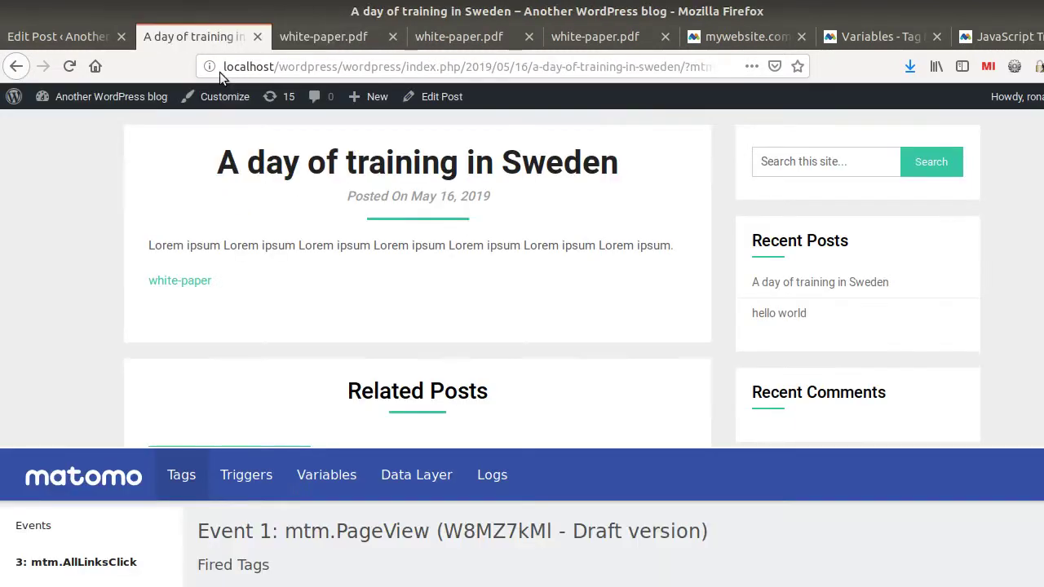
scroll(90, 562, down, 2)
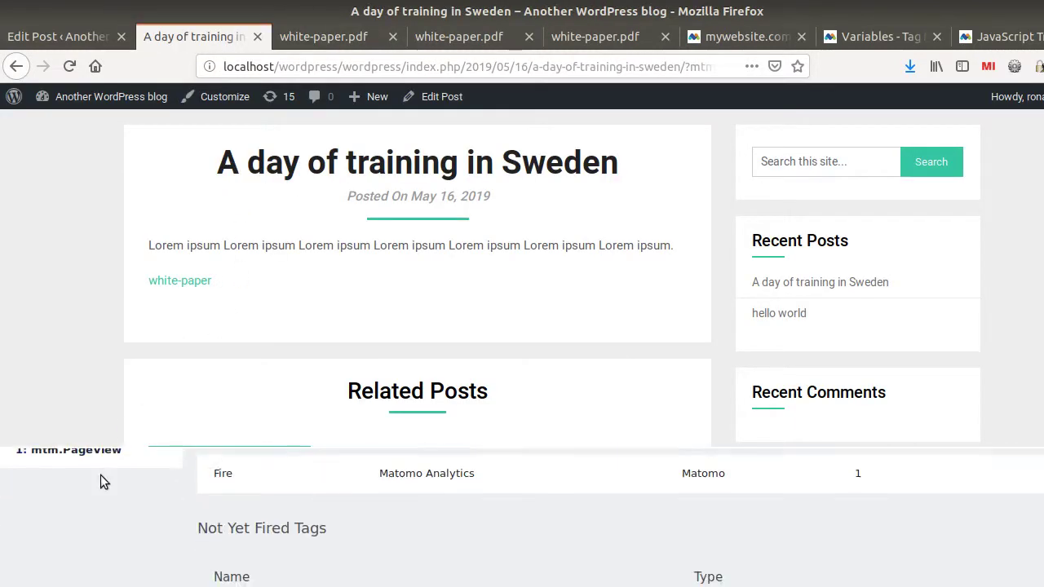
click(76, 542)
click(82, 509)
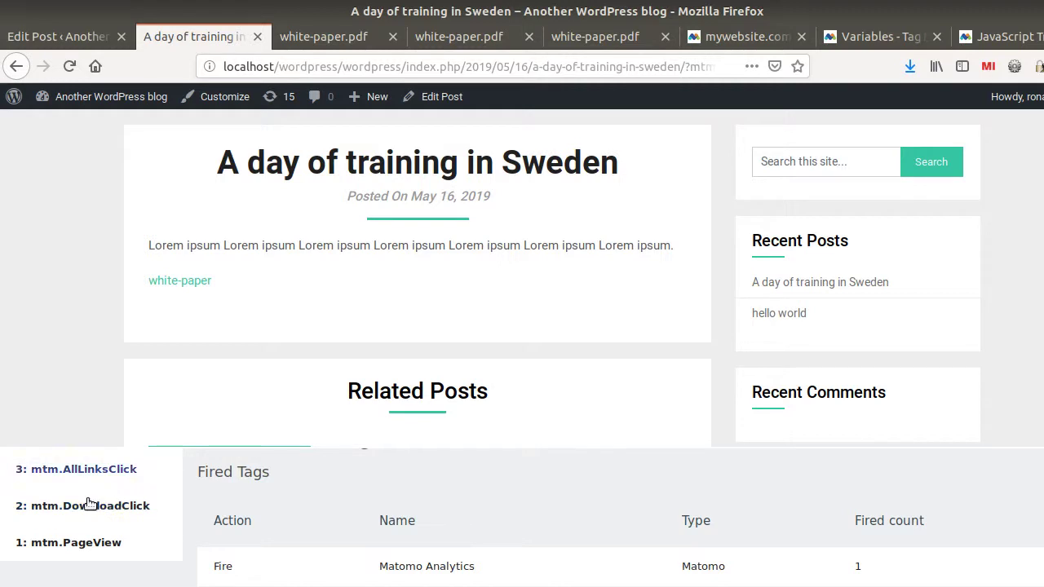
click(112, 513)
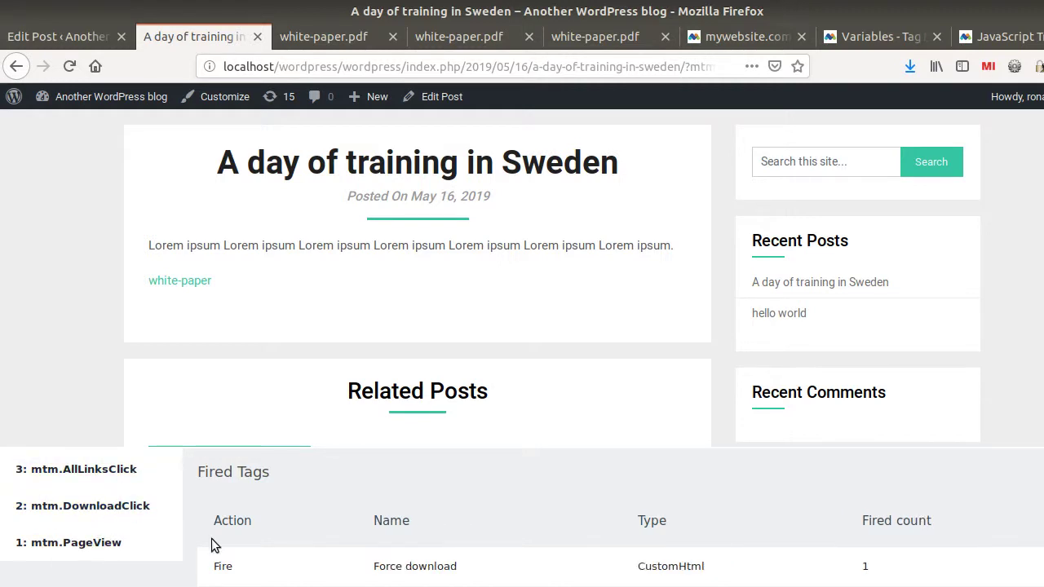
drag(316, 568, 469, 569)
click(101, 471)
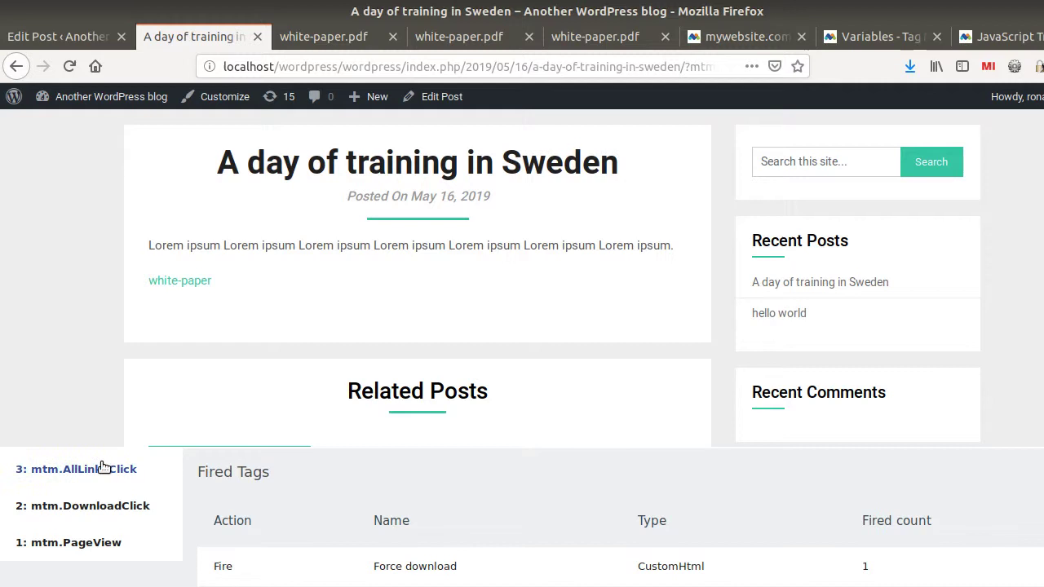
click(103, 510)
drag(375, 575, 463, 572)
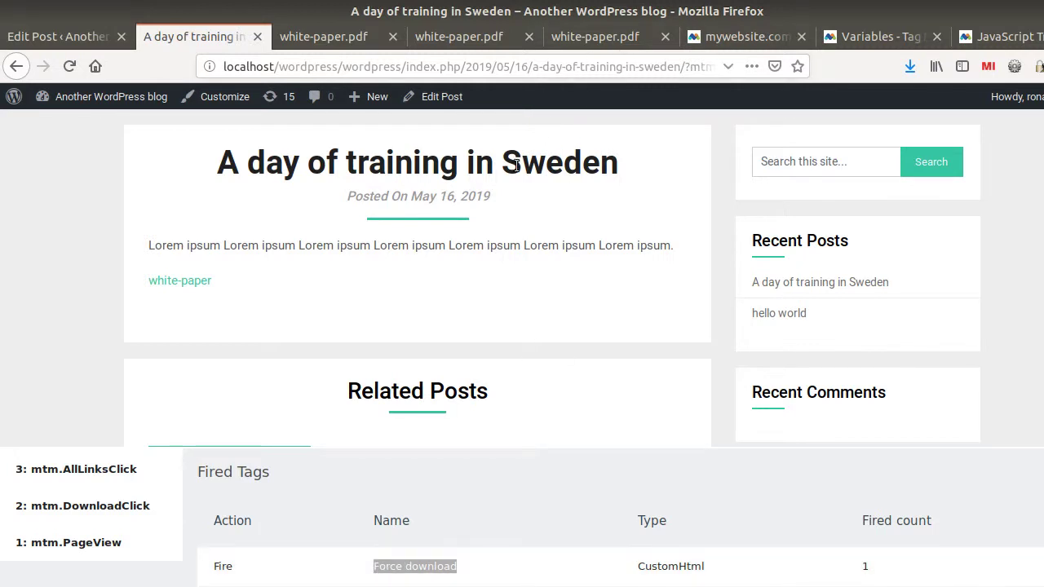
right_click(181, 286)
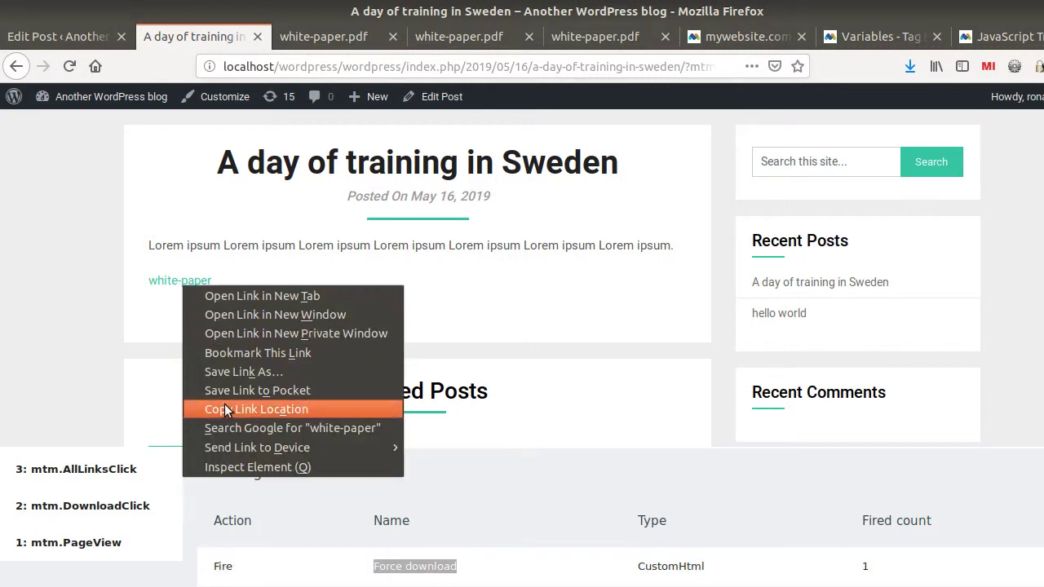
click(117, 315)
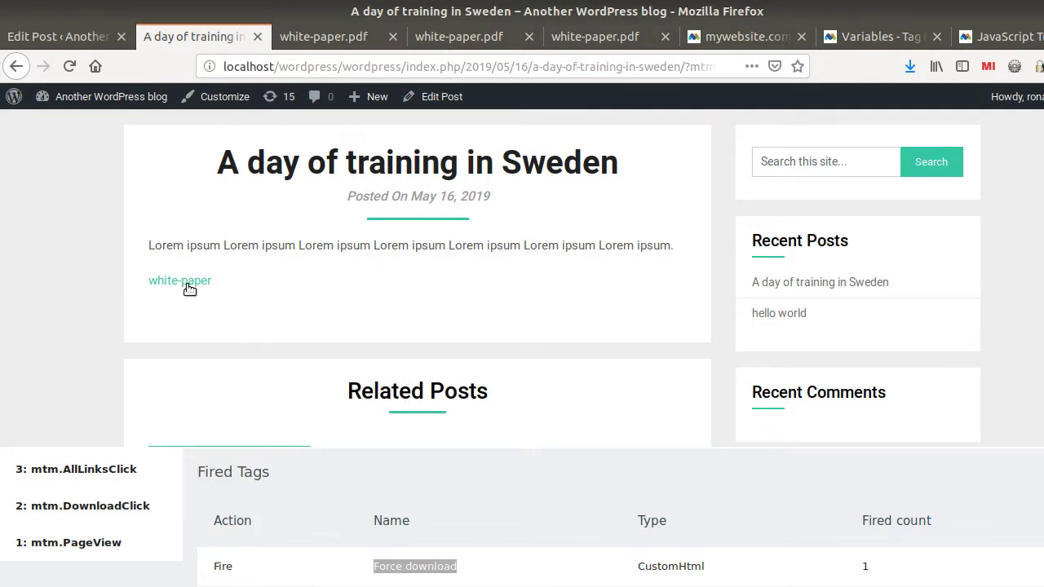
Reload the Visits Log to show 14 actions with the new download, then return to Tag Manager
click(717, 37)
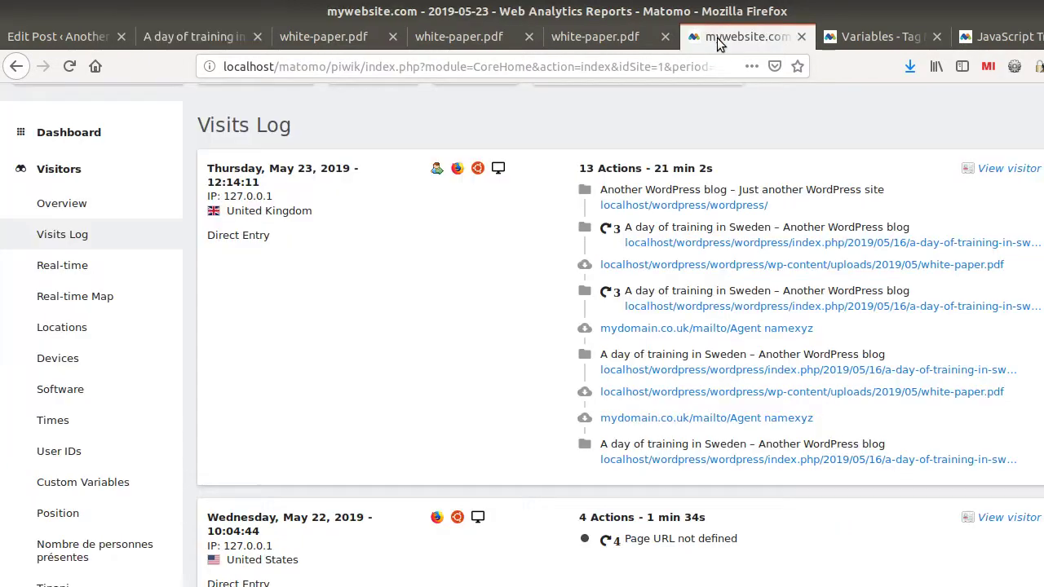
key(F5)
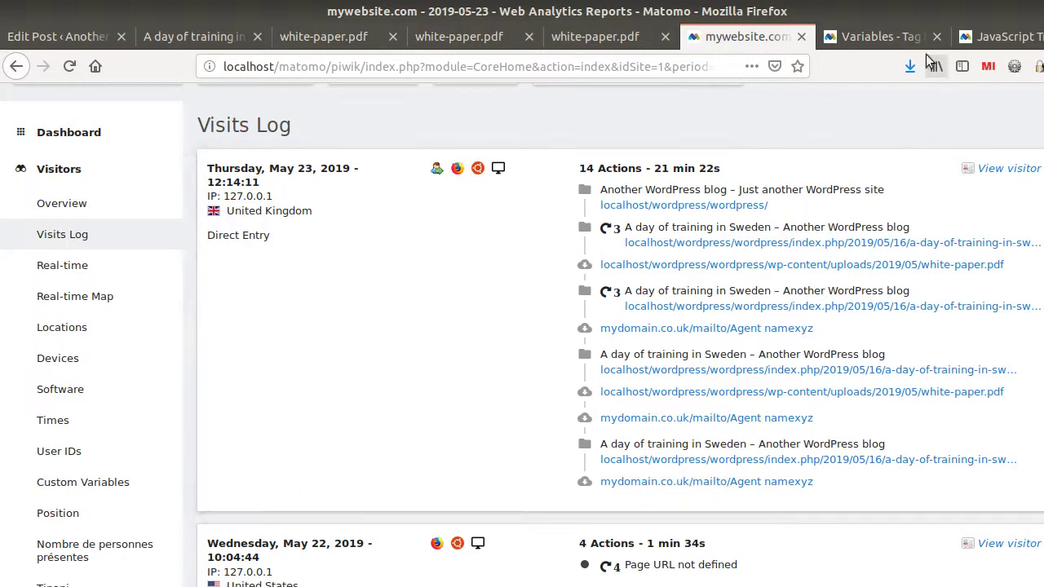
click(881, 36)
scroll(158, 307, down, 3)
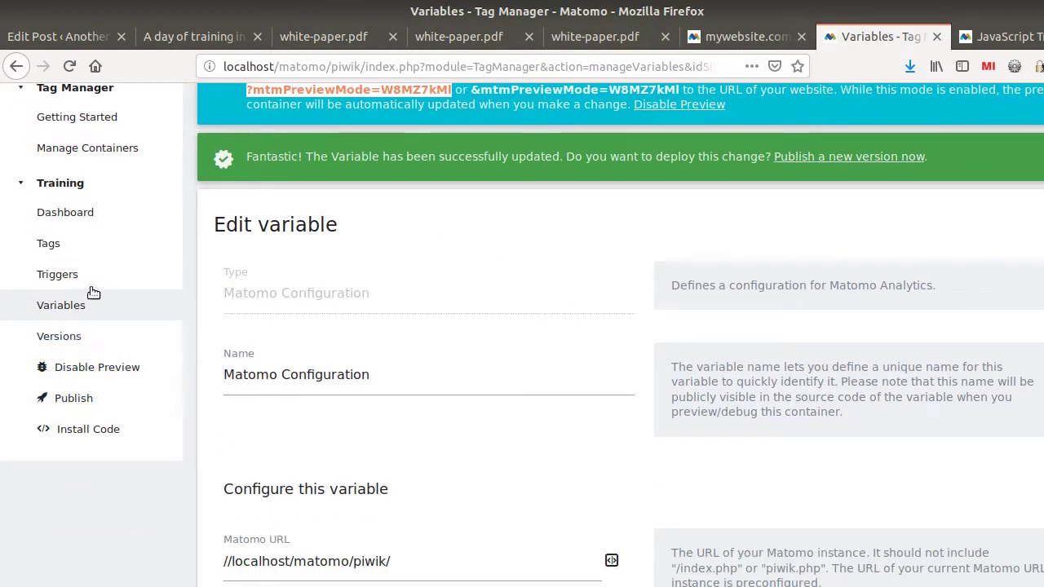
Replace the Force download tag's trackLink URL with 'hard coded' and update the tag
click(66, 246)
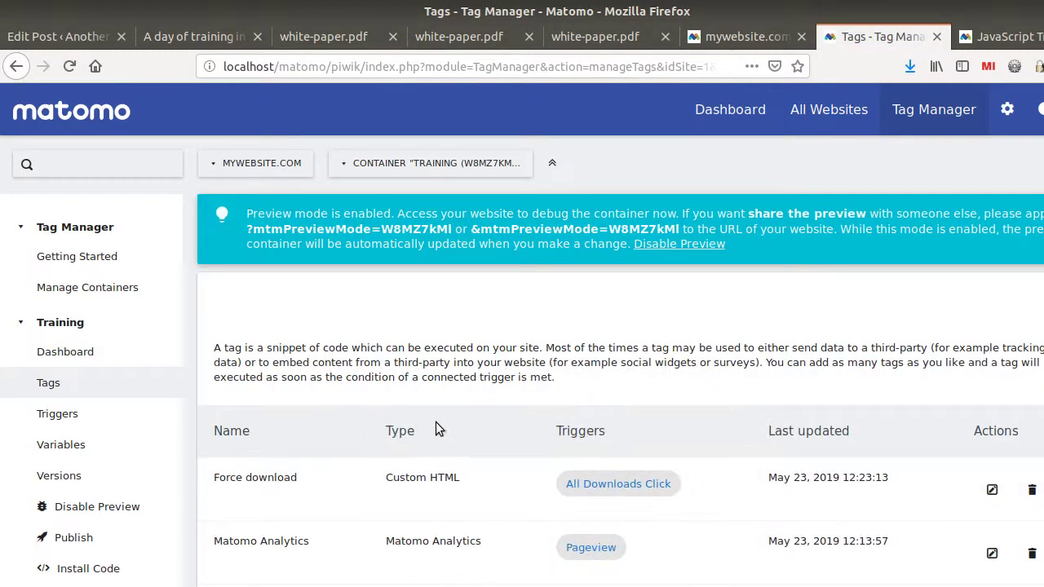
click(989, 490)
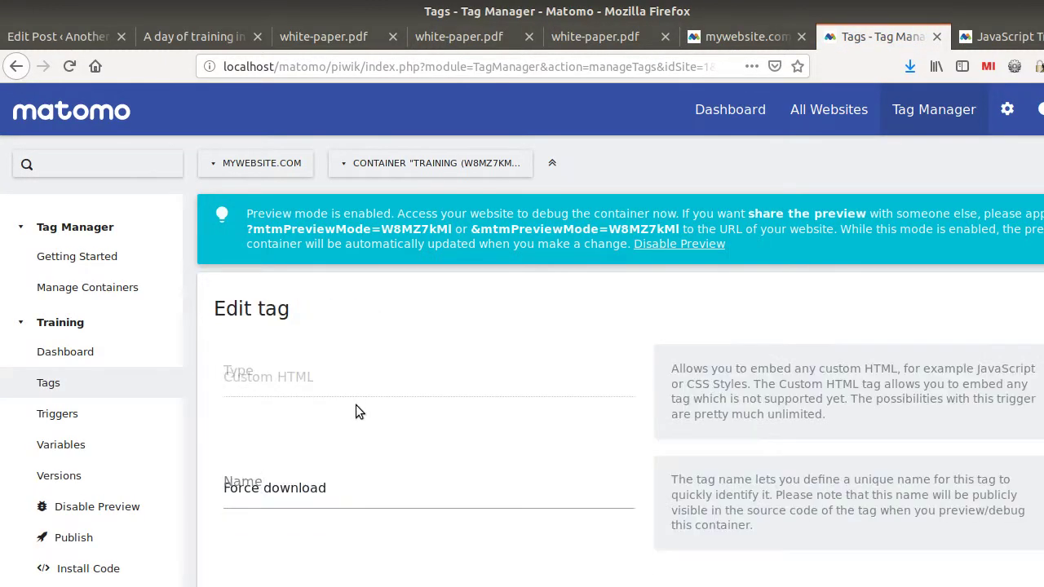
scroll(356, 405, down, 5)
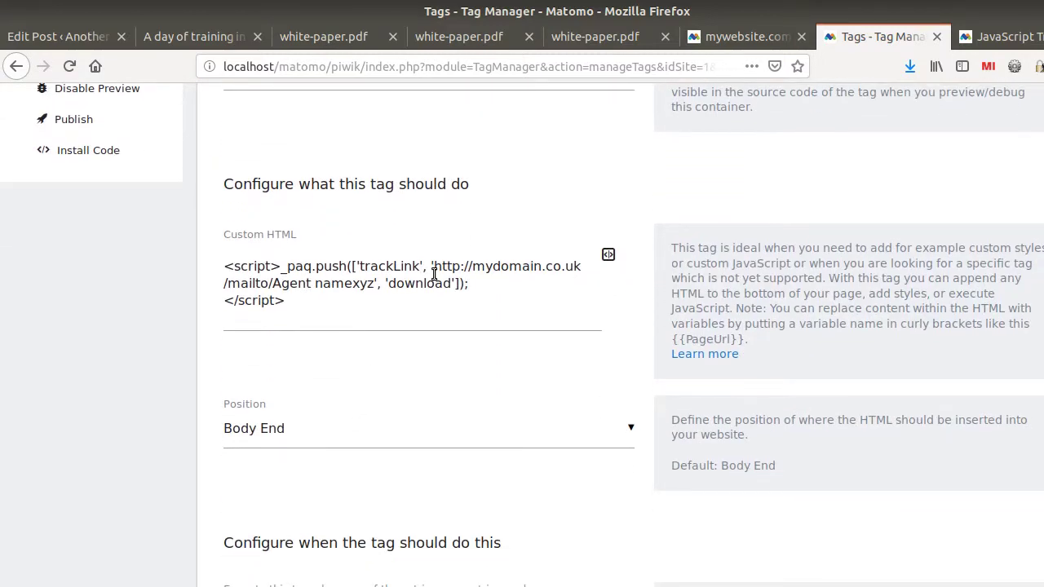
drag(434, 269, 368, 285)
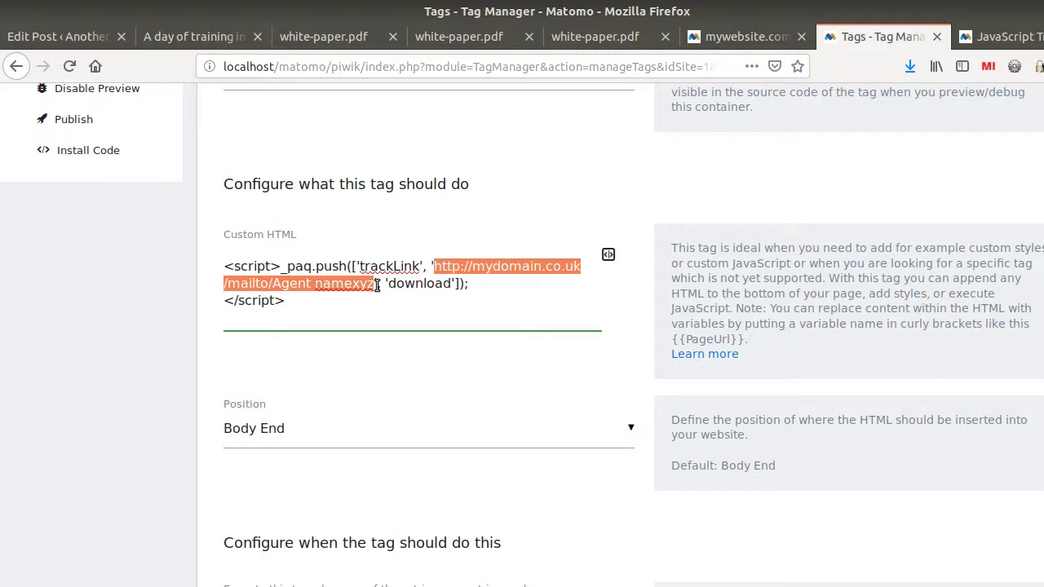
text(hard cod)
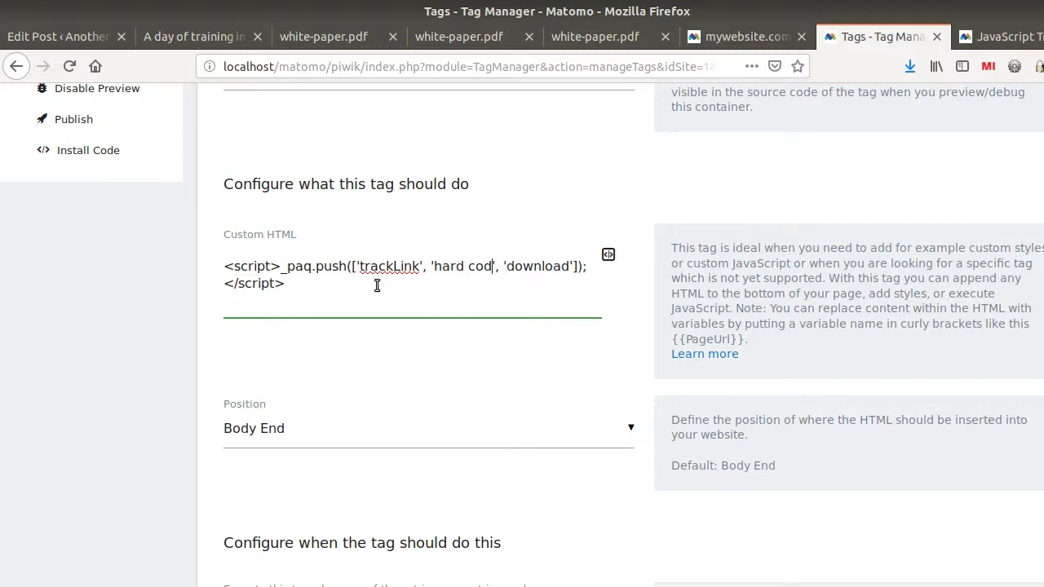
text(ed)
scroll(263, 464, down, 10)
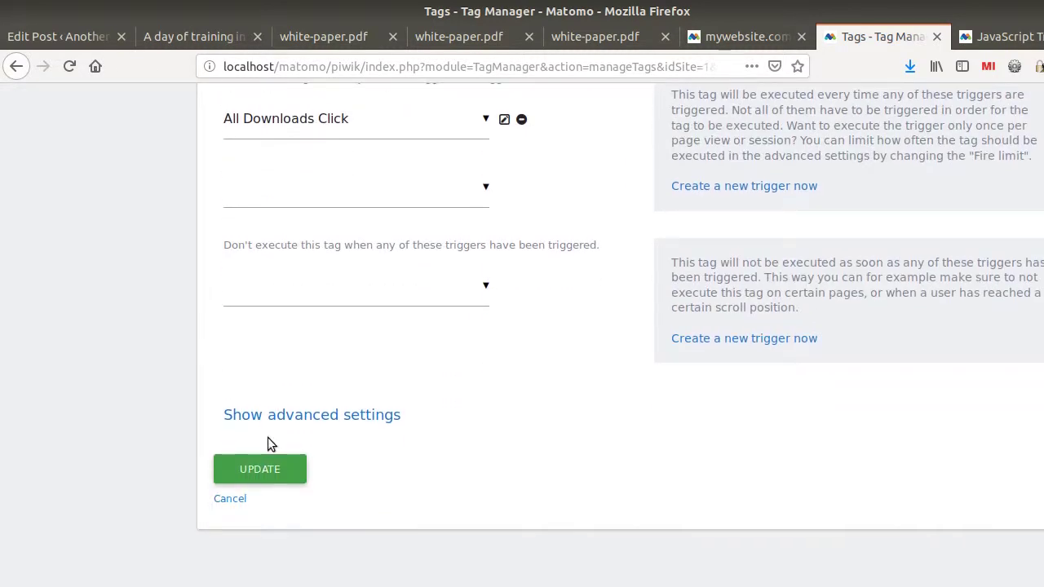
click(247, 459)
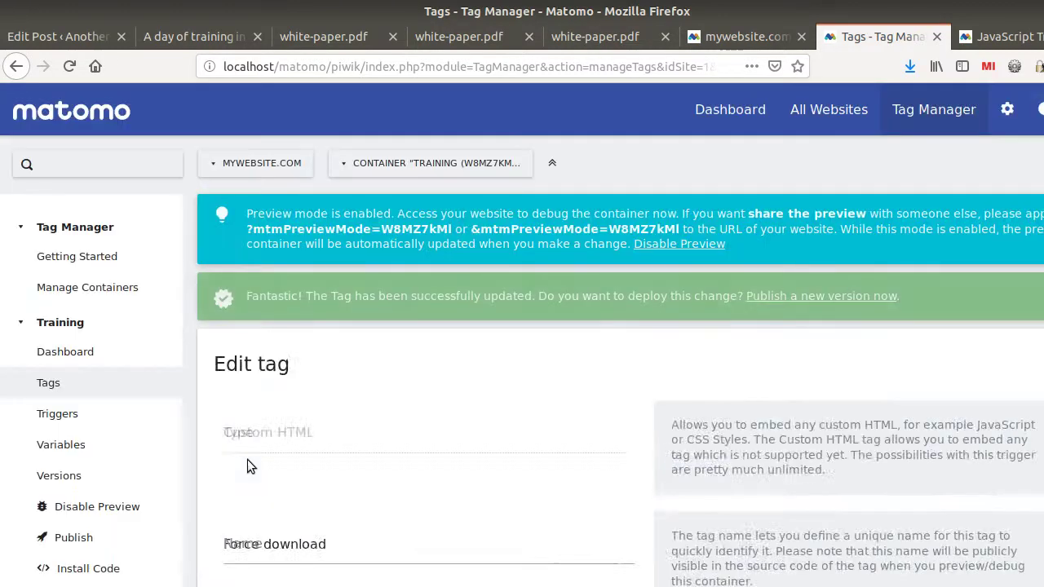
Review the download trigger's conditions and close the editor without changes
scroll(317, 441, down, 6)
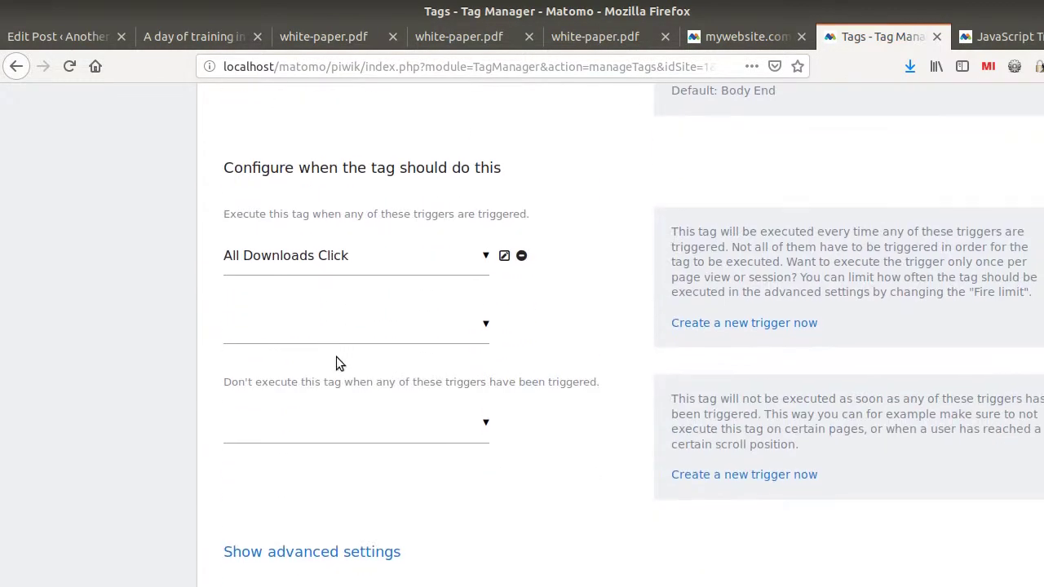
click(506, 257)
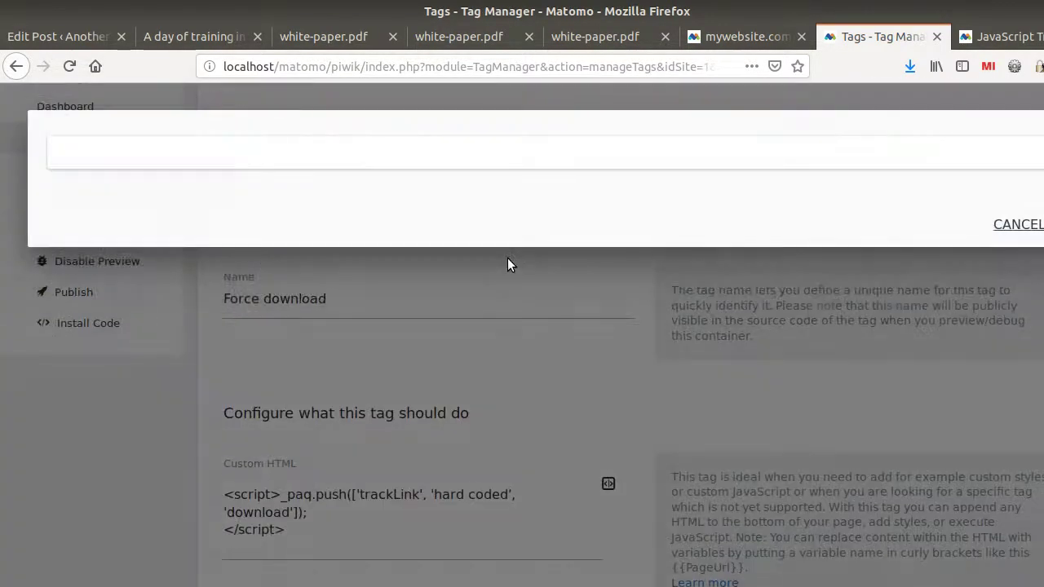
scroll(327, 371, down, 4)
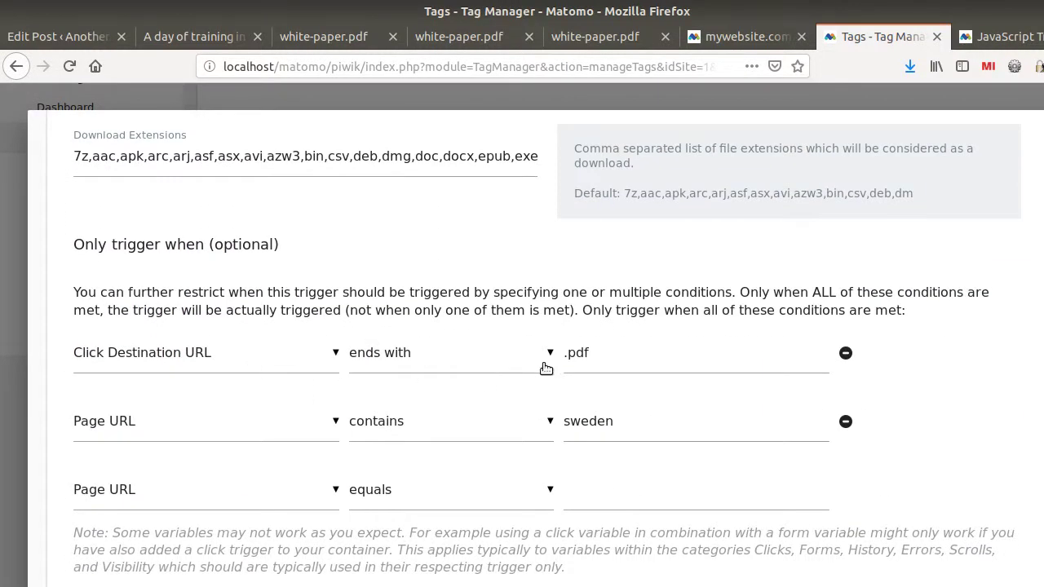
scroll(223, 544, down, 3)
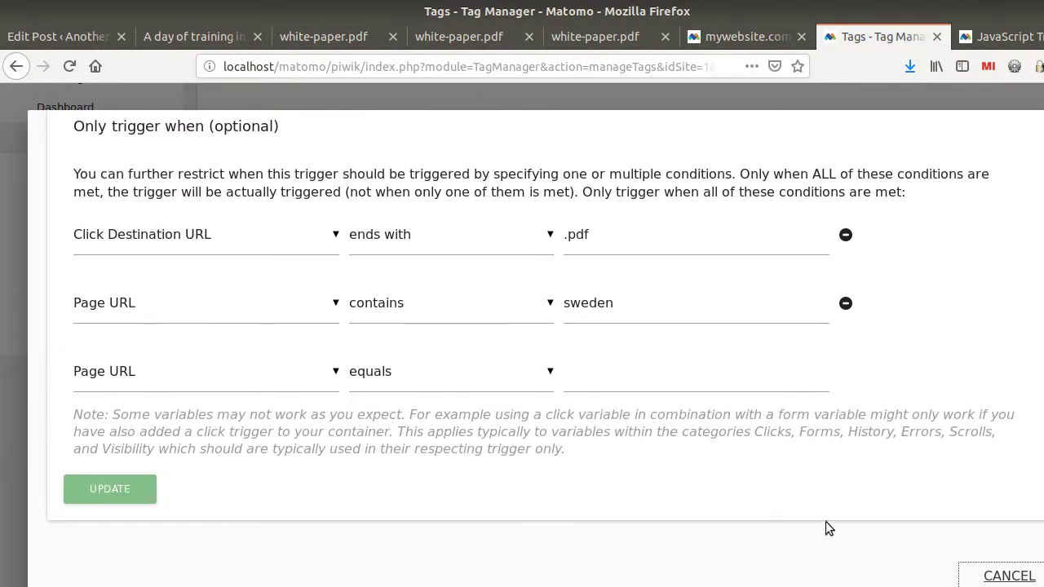
click(1002, 575)
scroll(204, 521, down, 3)
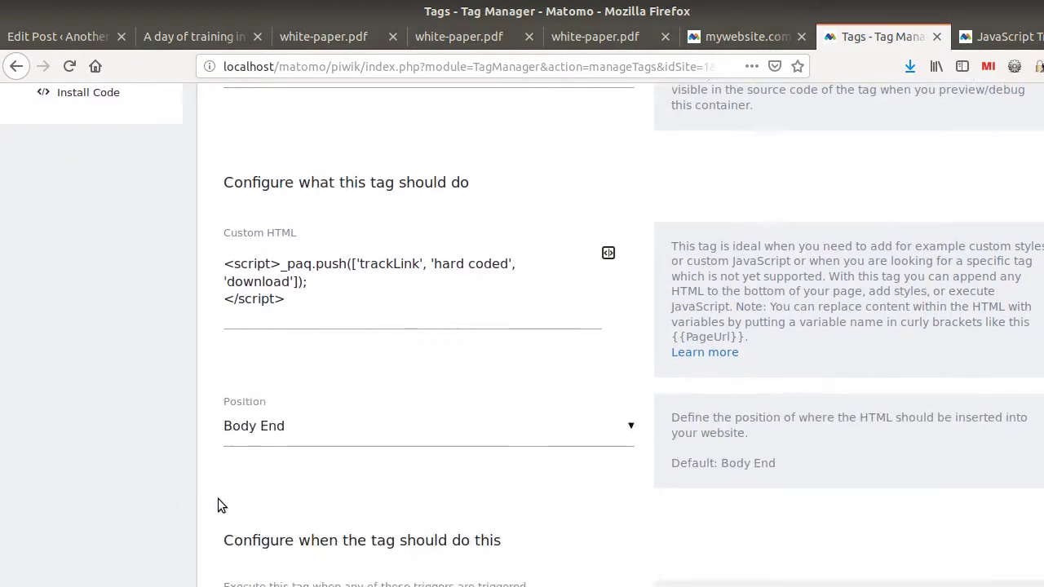
scroll(430, 305, up, 7)
Reload the Sweden training post in preview so a new mtm.PageView is logged
click(201, 36)
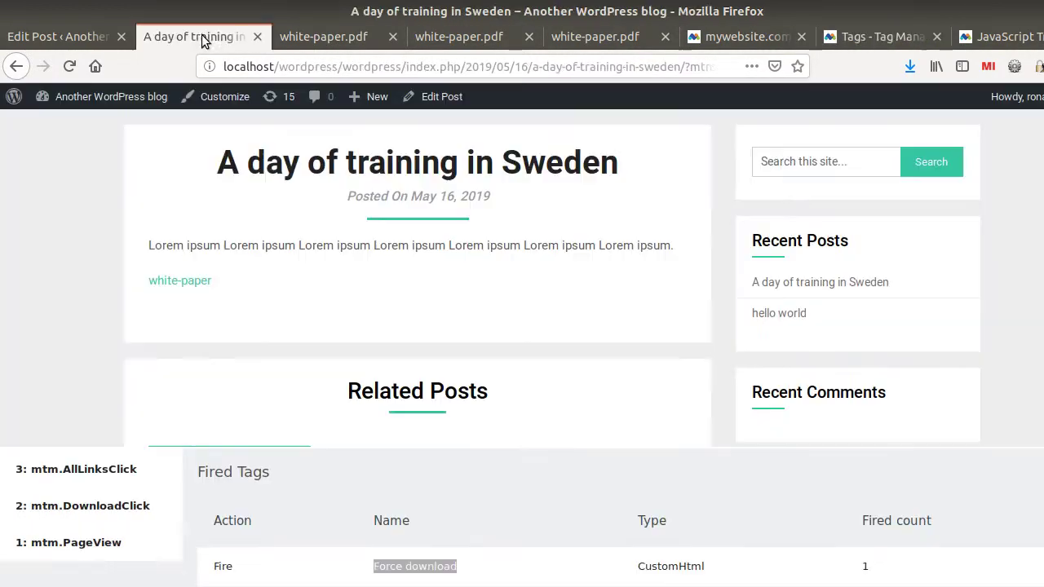
click(336, 66)
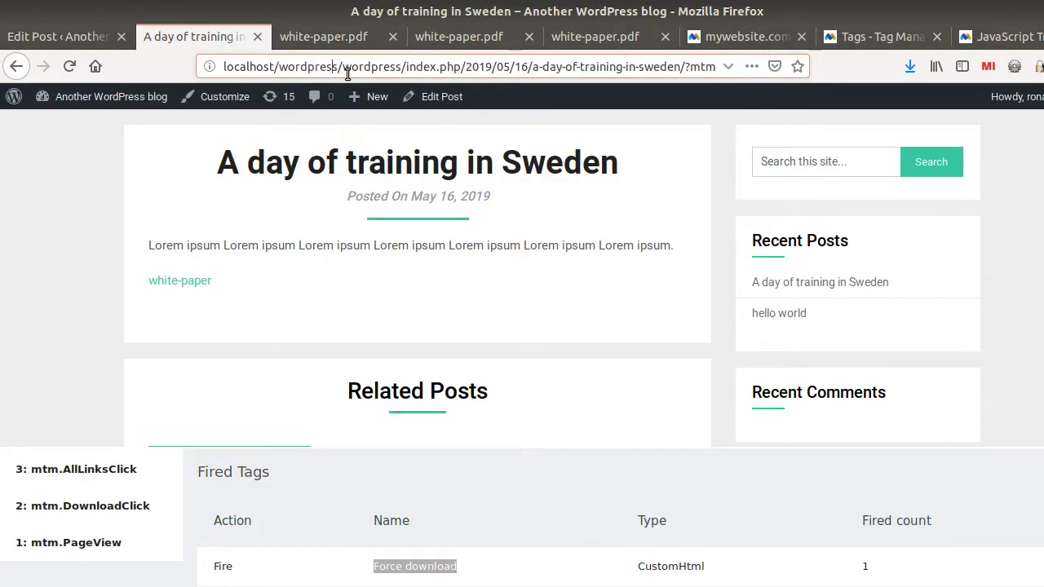
key(Return)
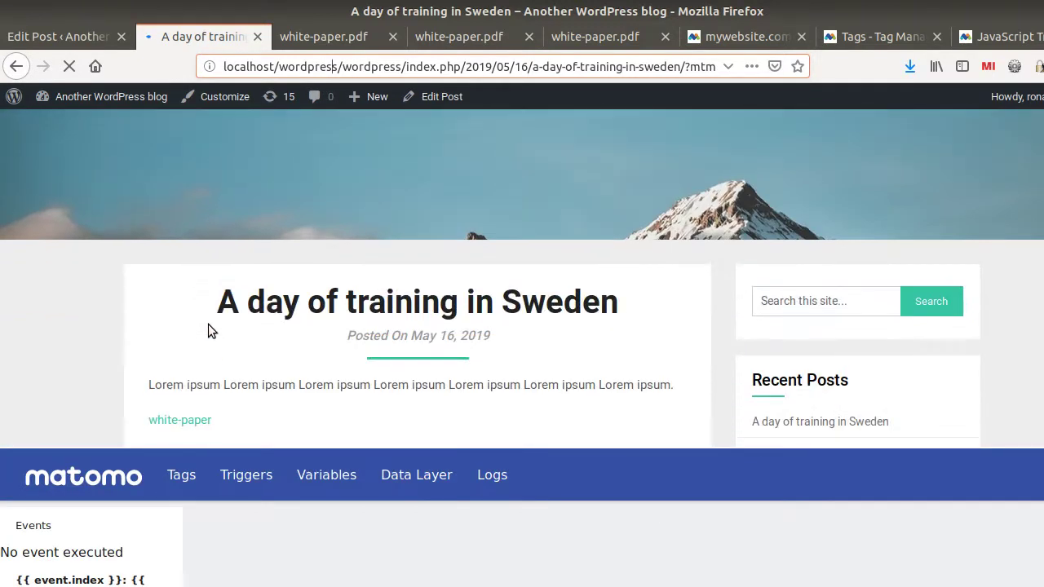
scroll(196, 278, down, 4)
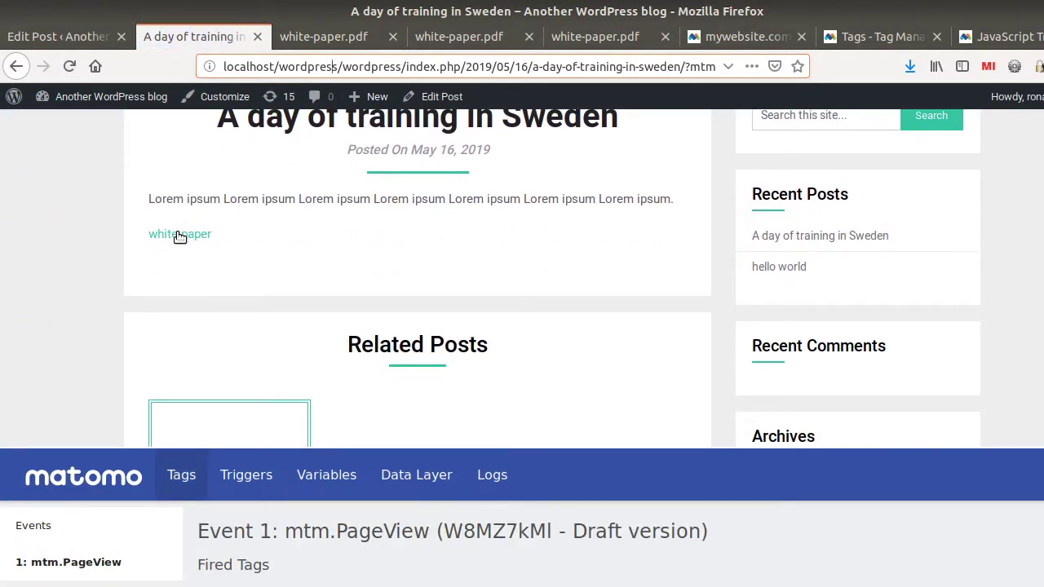
Open the white-paper link in a background tab and view the tags fired by mtm.DownloadClick
middle_click(179, 235)
scroll(107, 456, down, 2)
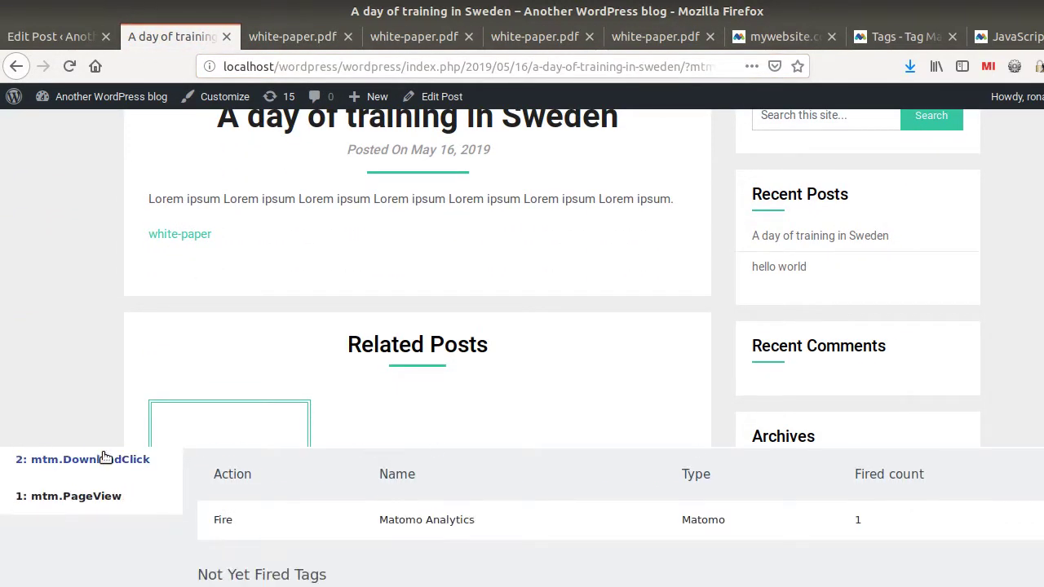
click(104, 458)
Reload the Visits Log to find the newest action 'Page URL not defined', then reopen the Force download tag
click(787, 37)
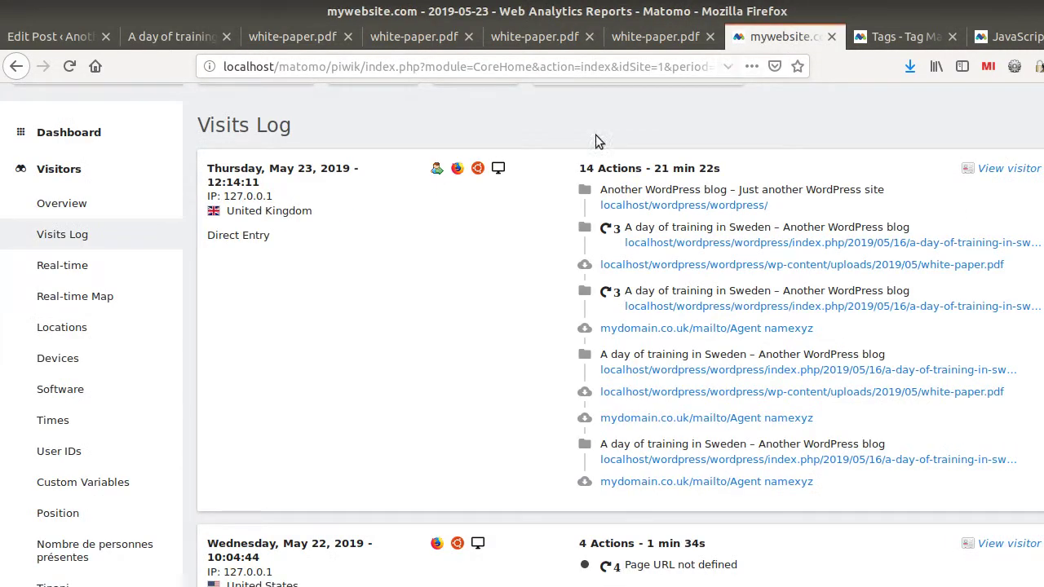
click(69, 66)
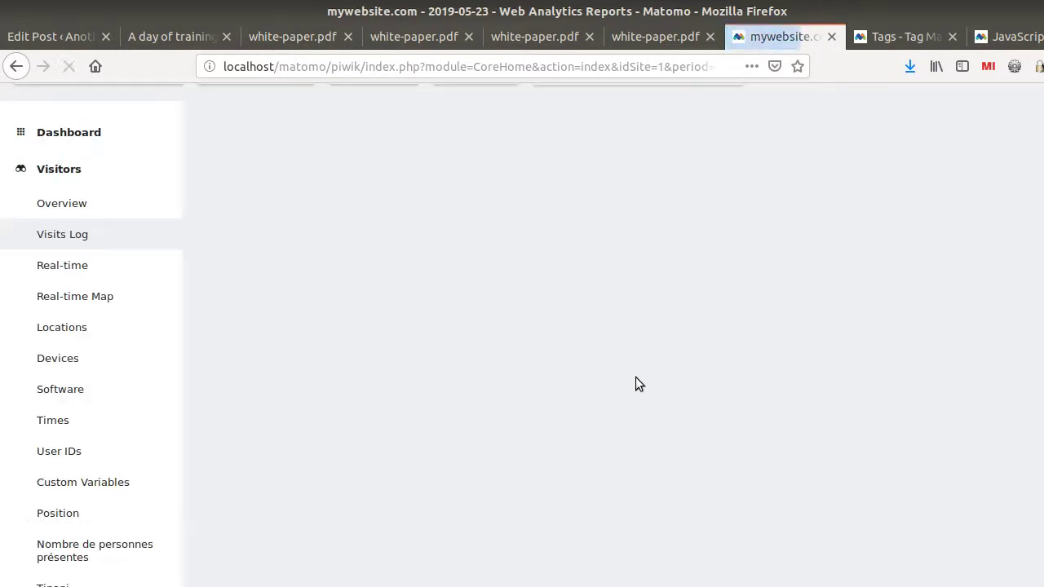
scroll(589, 433, down, 3)
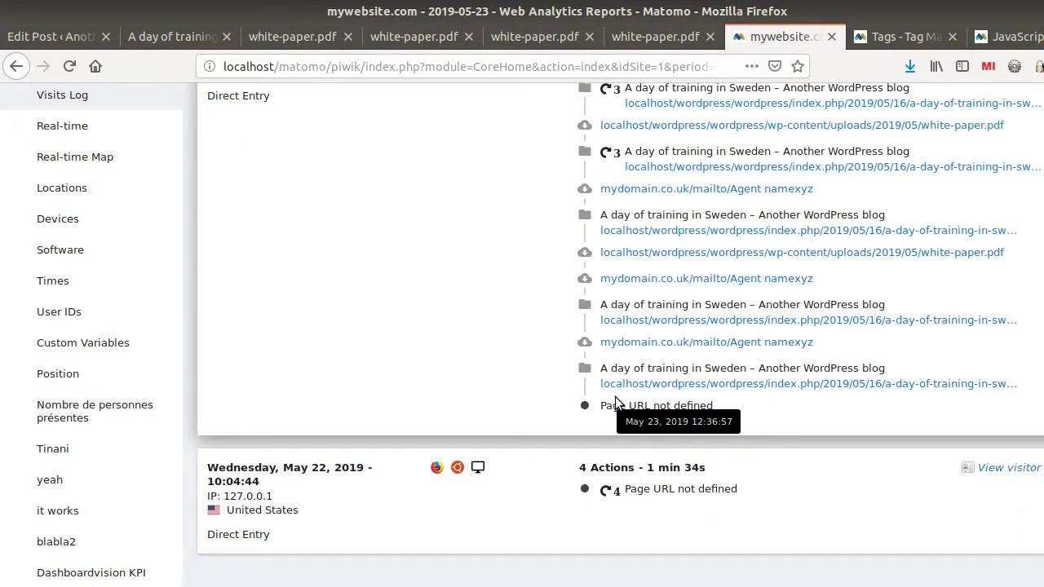
drag(600, 405, 715, 406)
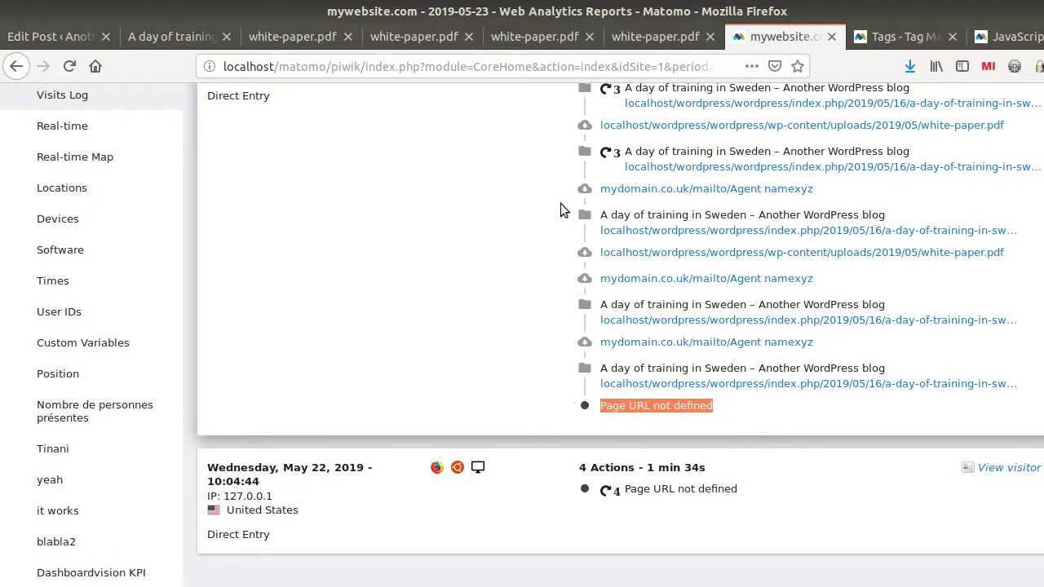
click(177, 40)
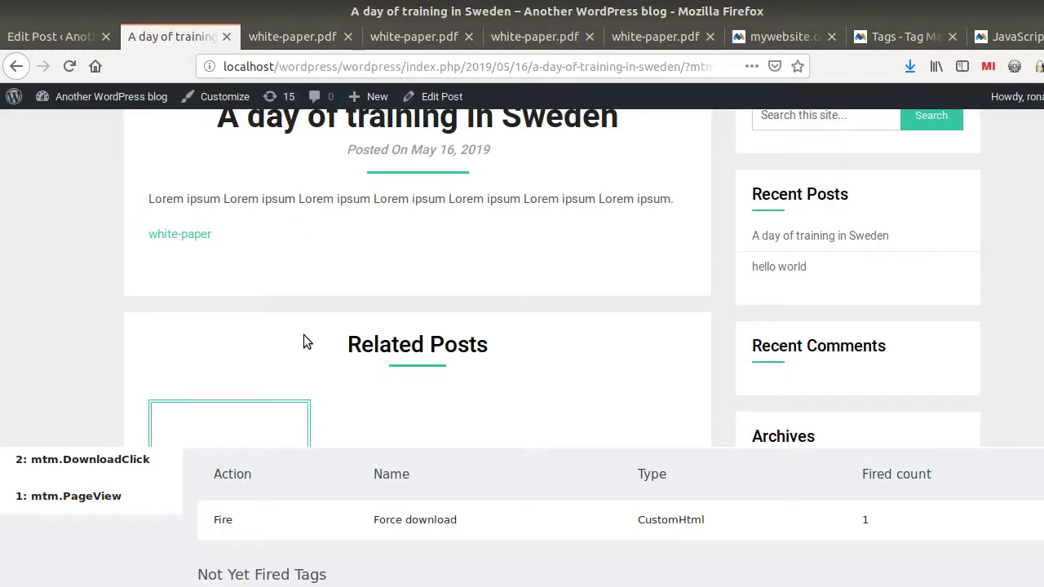
click(862, 37)
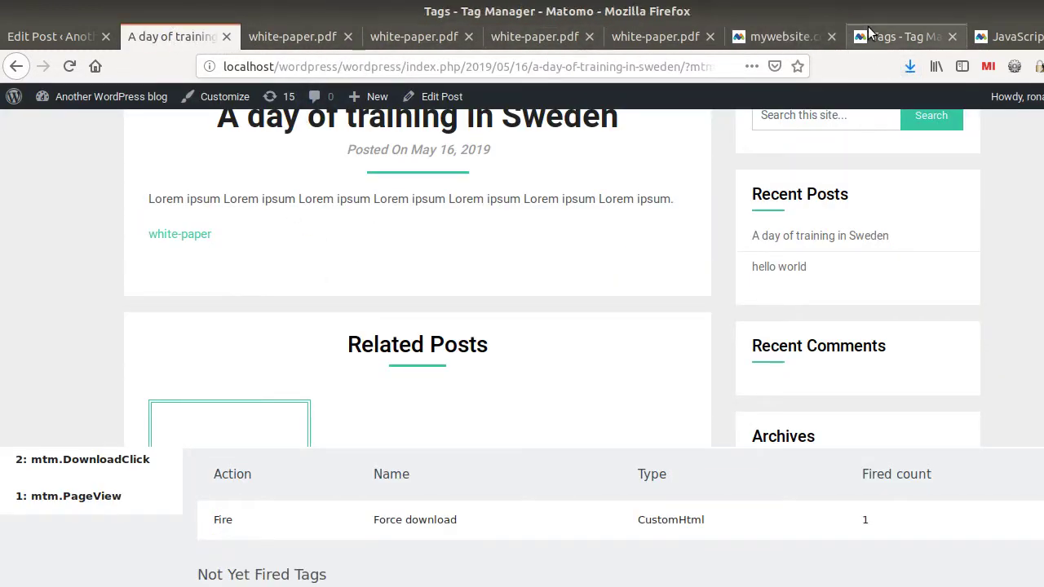
Replace 'hard coded' in the Force download tag's trackLink code with the URL copied from the docs' example
scroll(277, 387, down, 5)
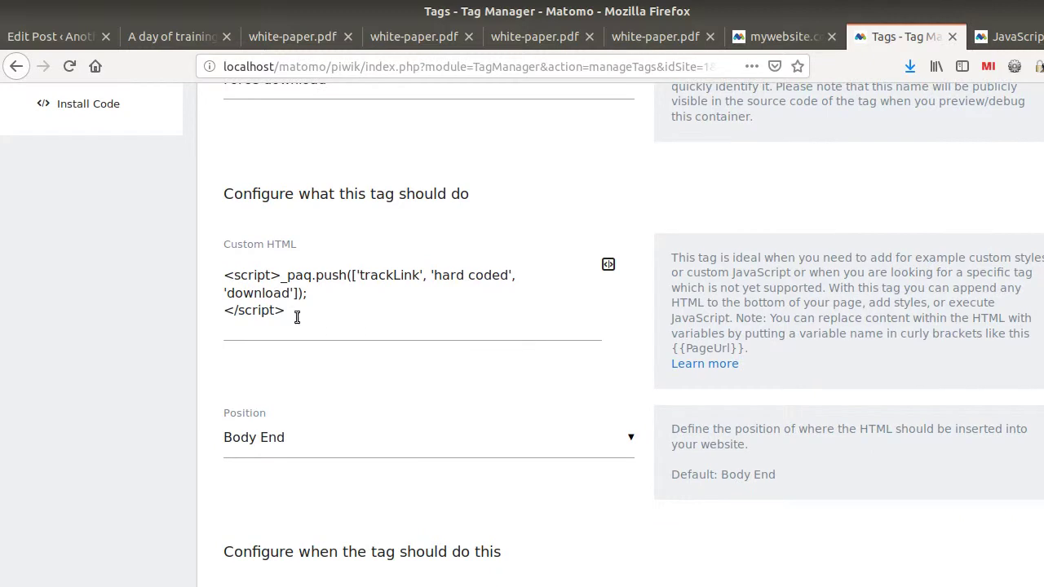
click(499, 277)
key(shift+Left)
key(shift+Left)
key(shift+Left)
key(shift+Left)
key(shift+Left)
key(shift+Left)
key(shift+Left)
key(shift+Left)
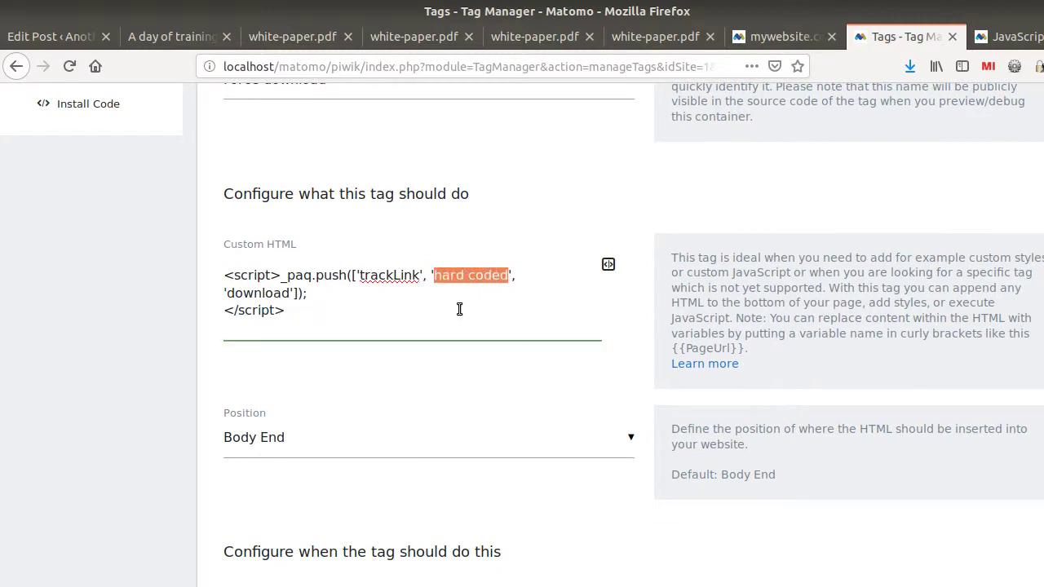
click(971, 38)
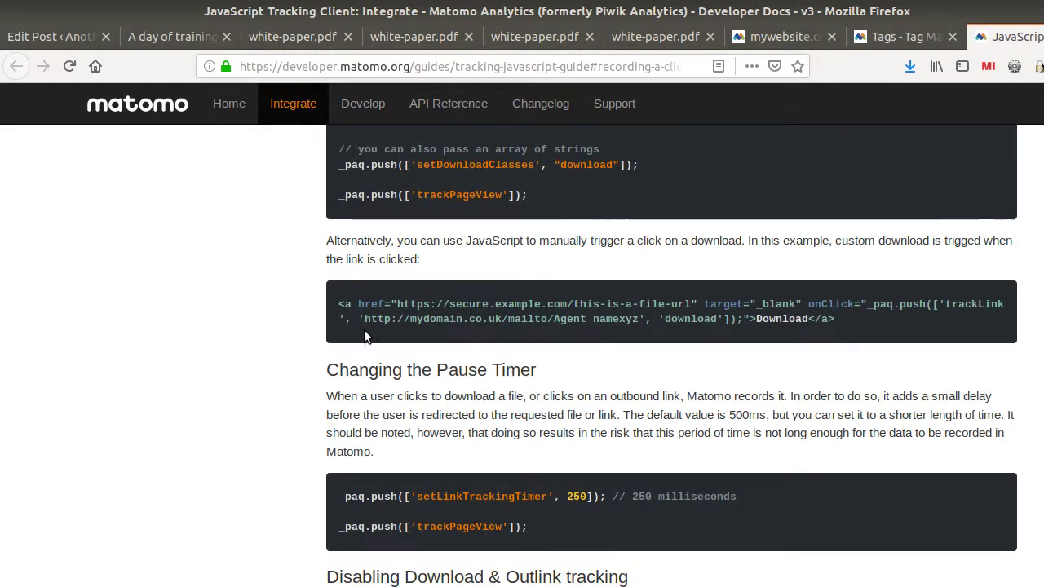
drag(366, 319, 607, 320)
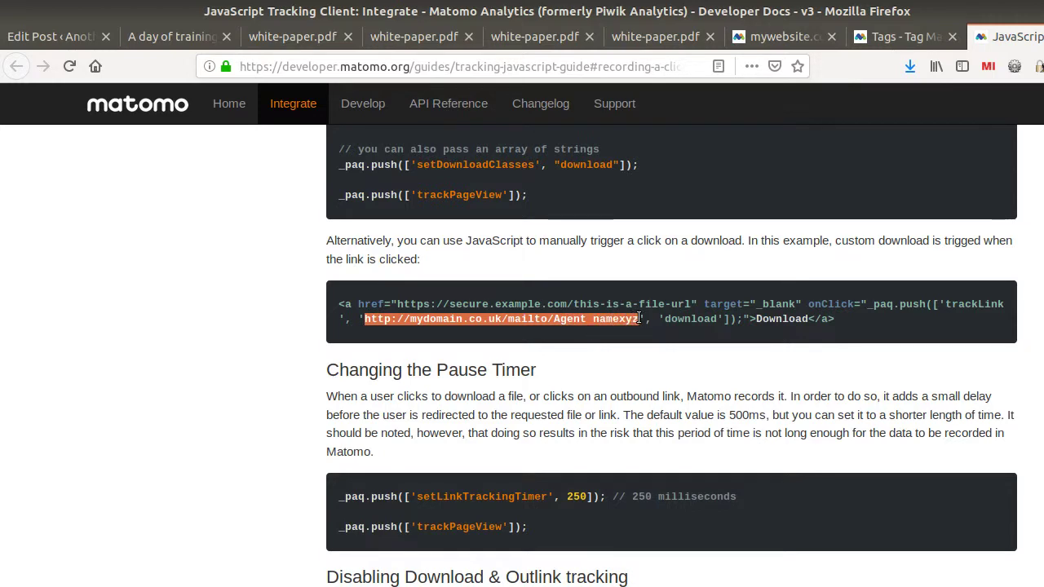
click(781, 36)
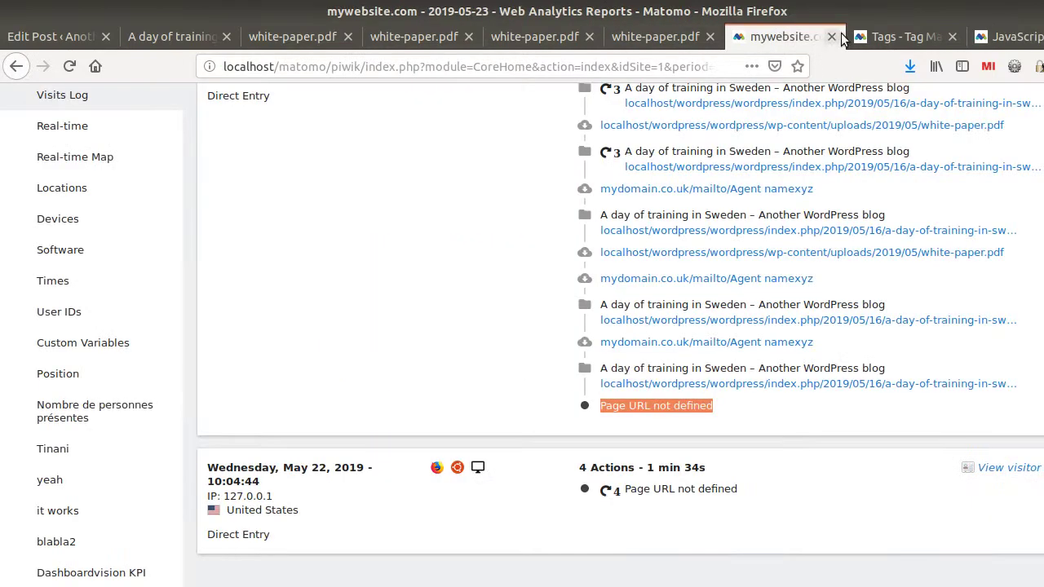
click(874, 37)
text(http://mydomain.co.uk/mailto/Agent namexyz)
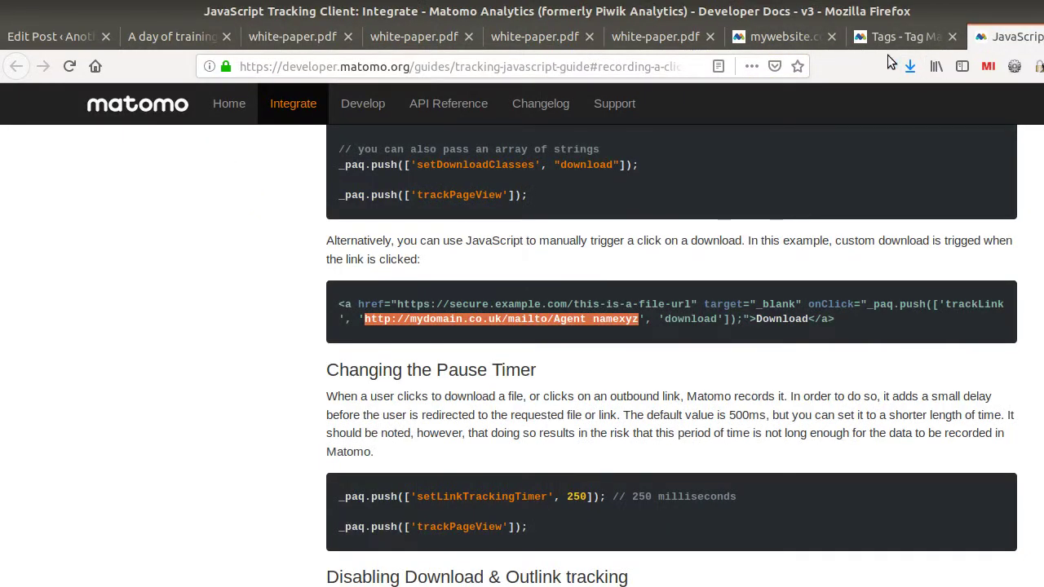
Paste the white-paper.pdf address over the example URL and delete the stray 'namexyz' text
click(897, 37)
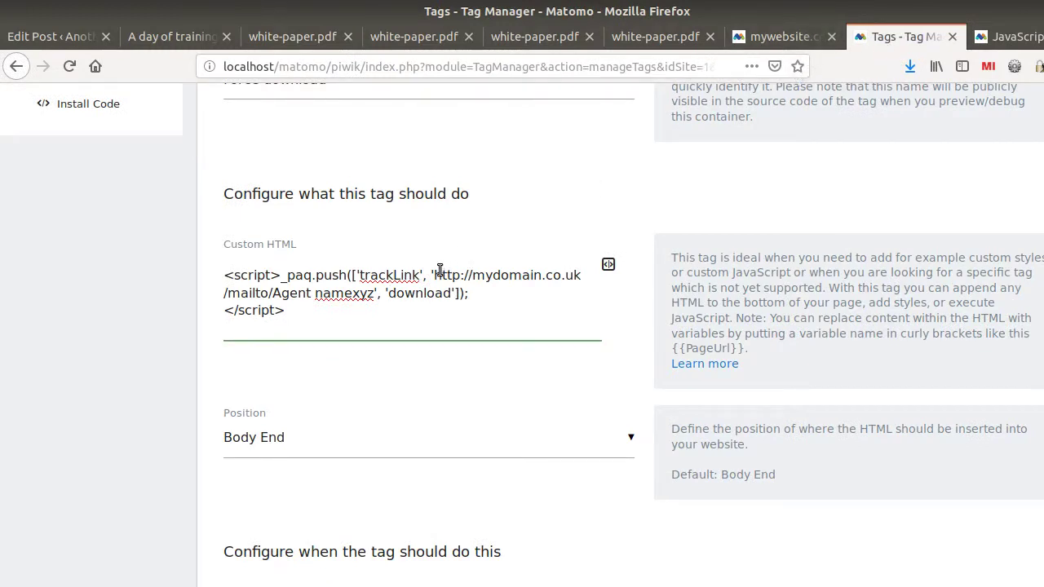
key(shift+Down)
key(shift+Left)
key(shift+Left)
key(shift+Left)
key(shift+Left)
key(shift+Left)
key(shift+Left)
key(shift+Left)
key(shift+Left)
key(shift+Left)
key(shift+Left)
key(shift+Left)
key(shift+Left)
key(shift+Left)
key(shift+Left)
key(shift+Left)
key(shift+Left)
key(shift+Left)
key(shift+Left)
key(shift+Left)
key(shift+Left)
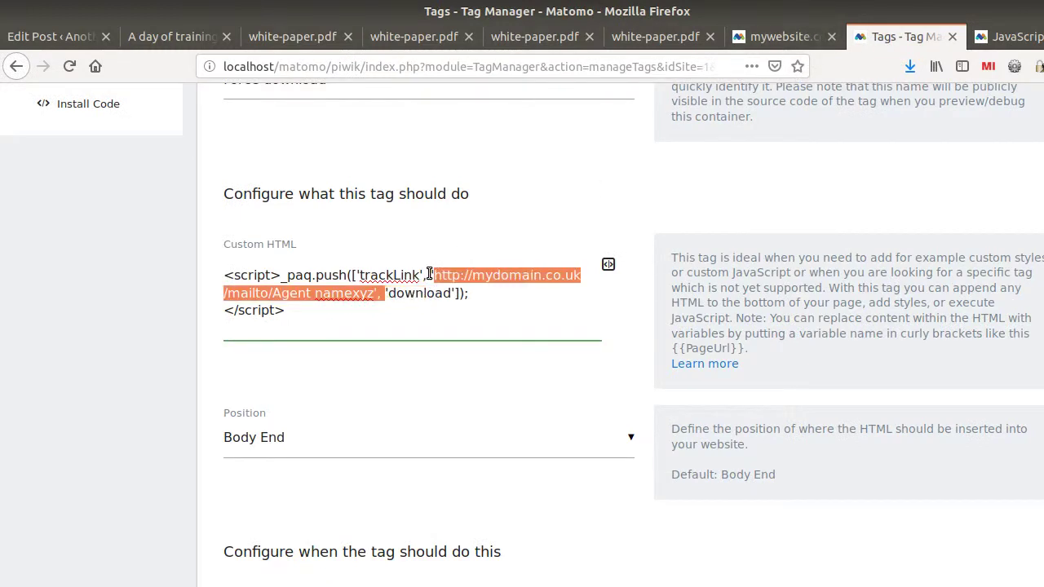
text(http://localhost/wordpress/wordpress/wp-content/uploads/2019/05/white-paper.pdf)
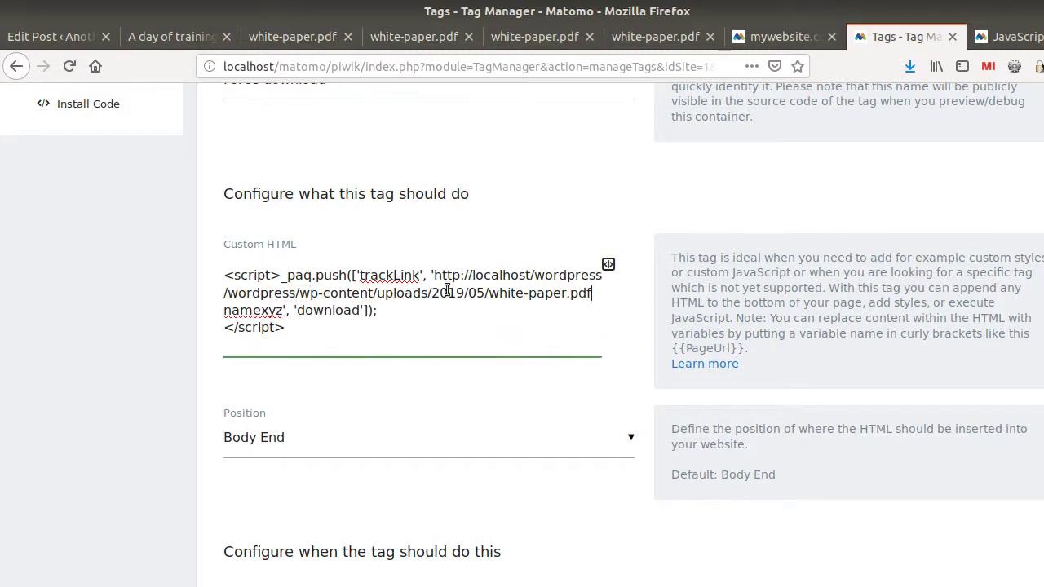
click(282, 310)
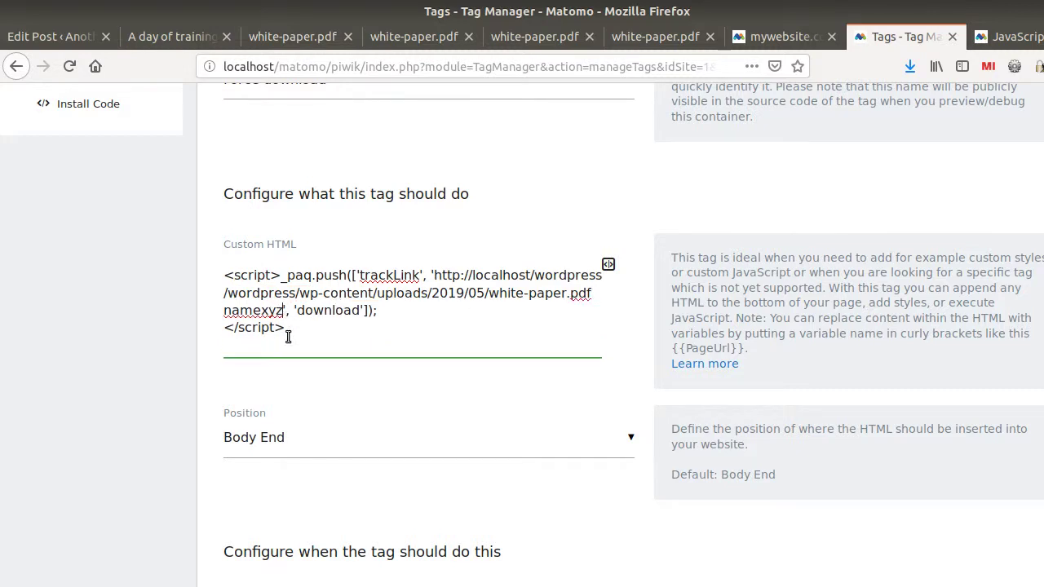
key(shift+Home)
key(BackSpace)
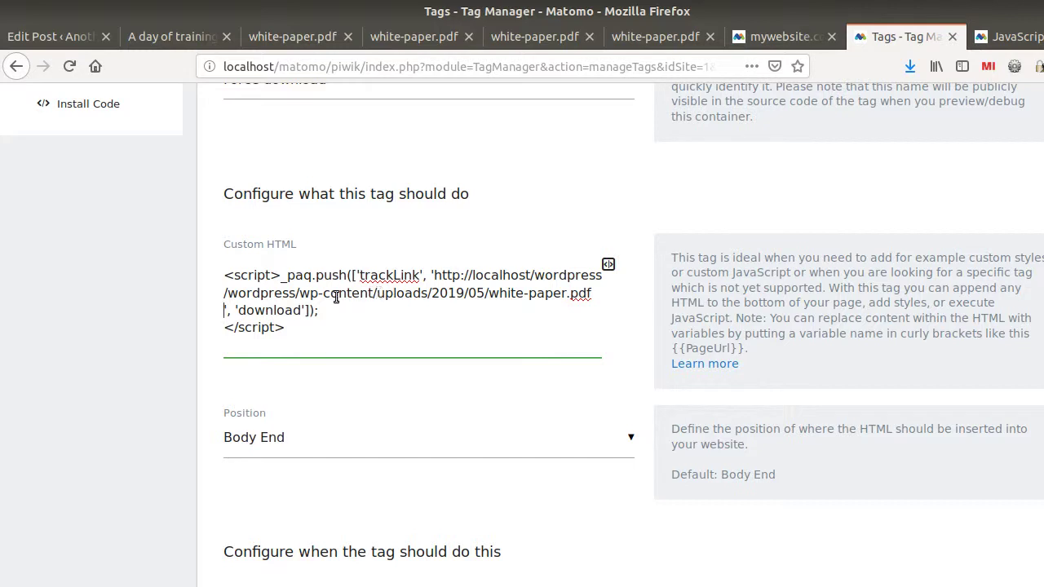
drag(299, 293, 568, 292)
text(my)
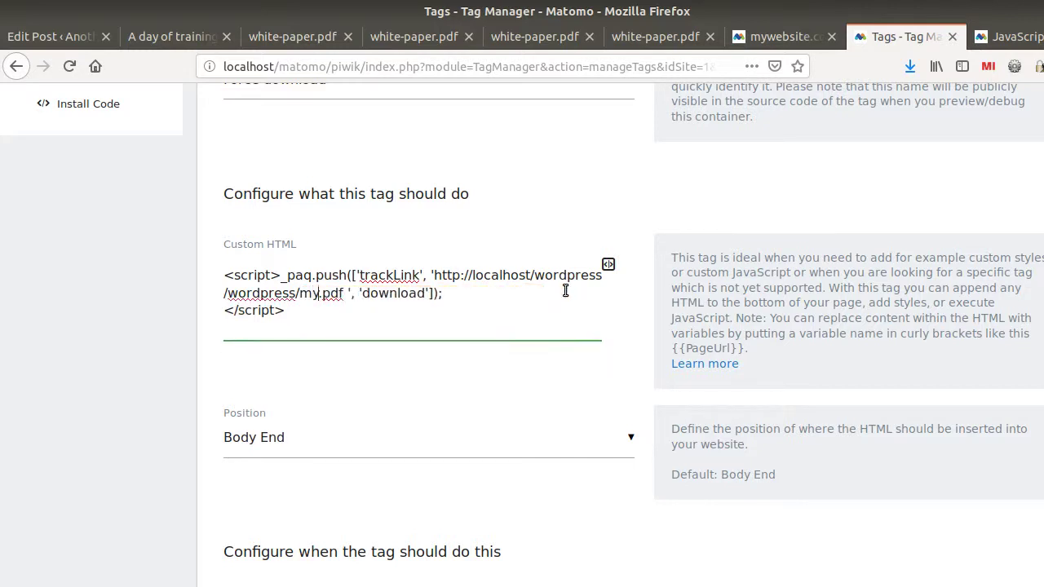
drag(343, 294, 434, 275)
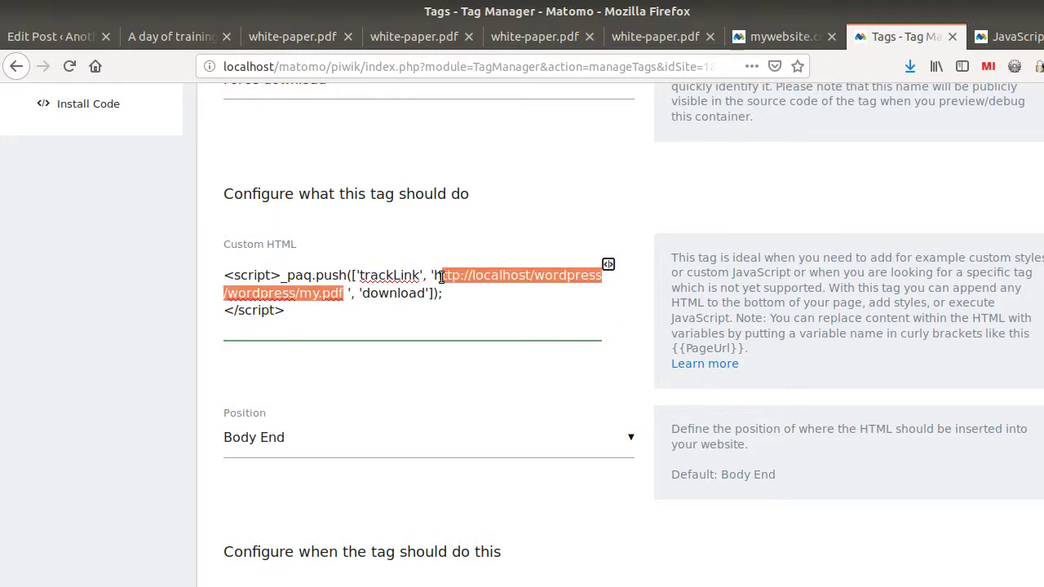
scroll(381, 359, down, 4)
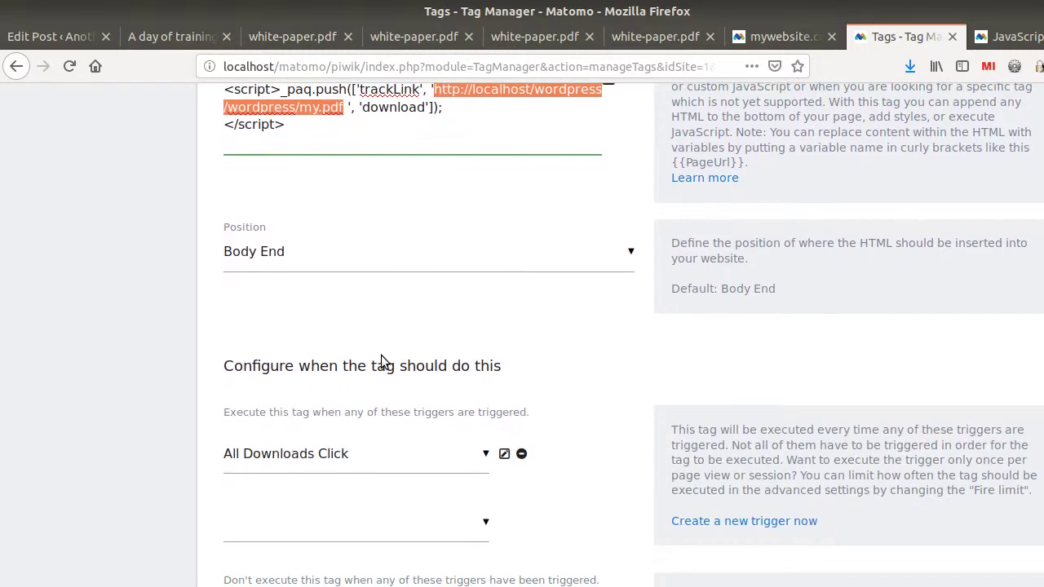
scroll(377, 269, up, 3)
click(354, 251)
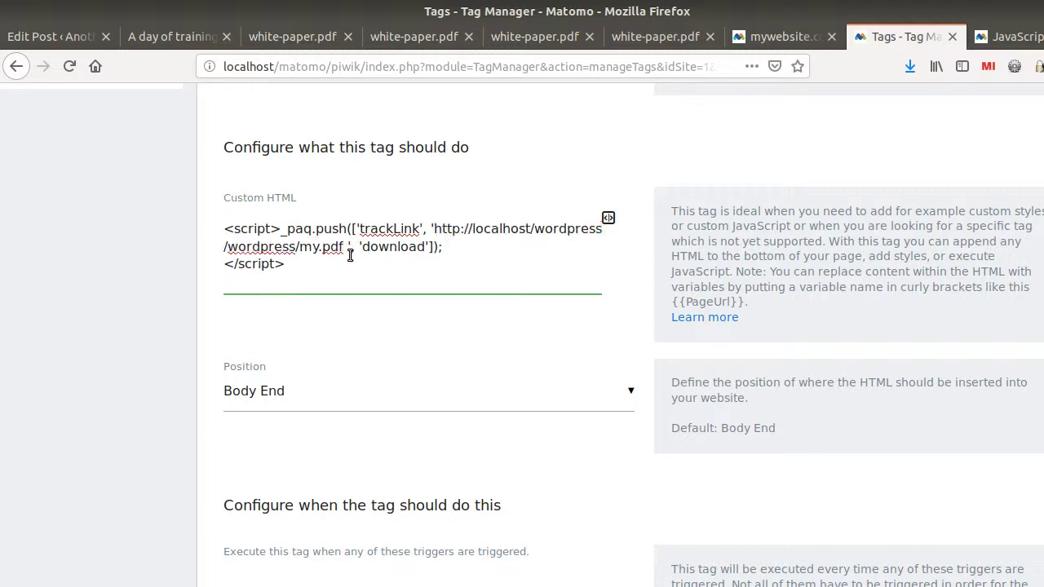
scroll(381, 273, down, 10)
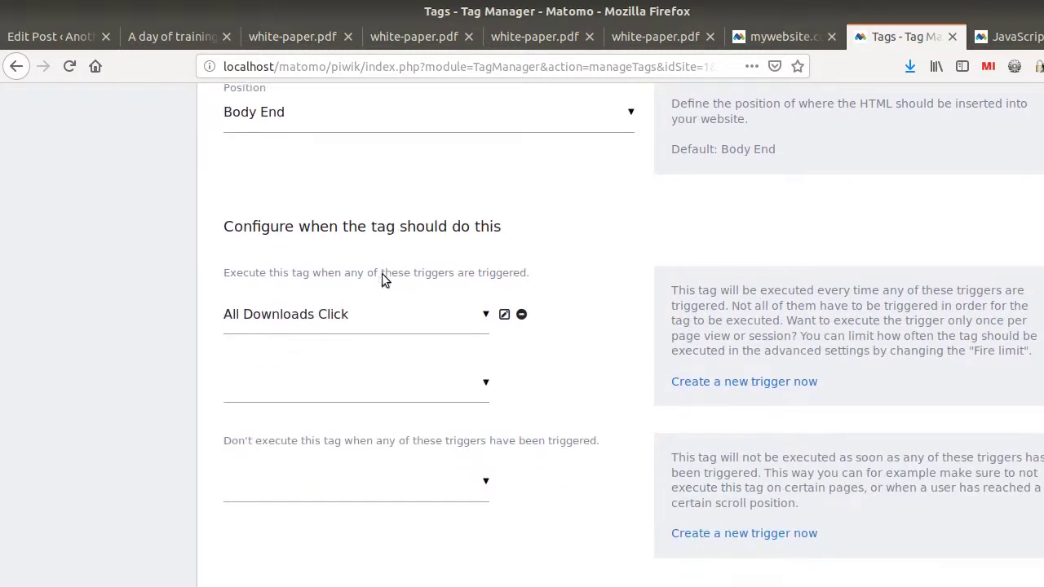
click(259, 467)
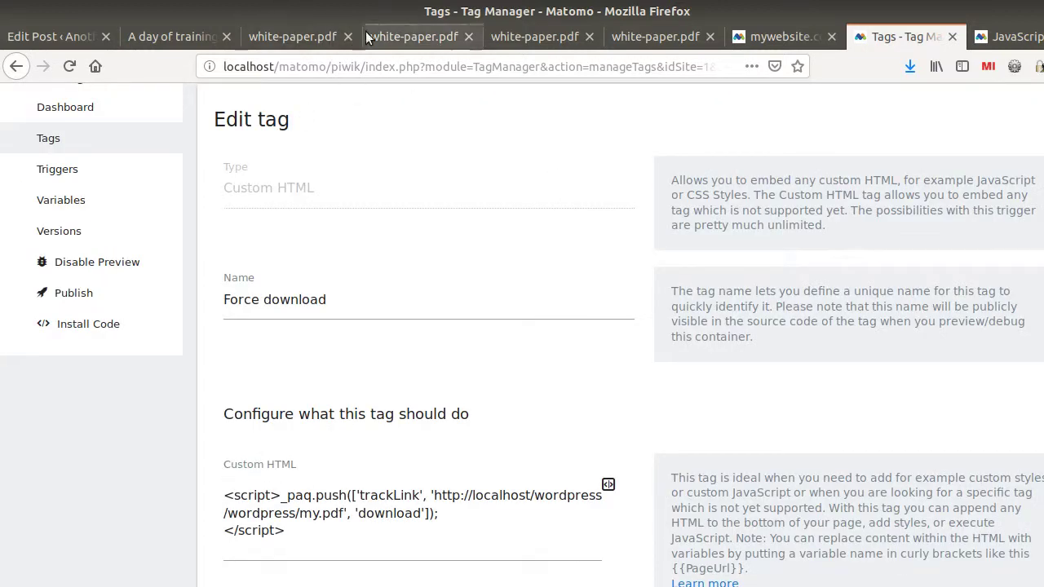
Reload the WordPress blog post and click its white-paper download link
click(174, 36)
key(F5)
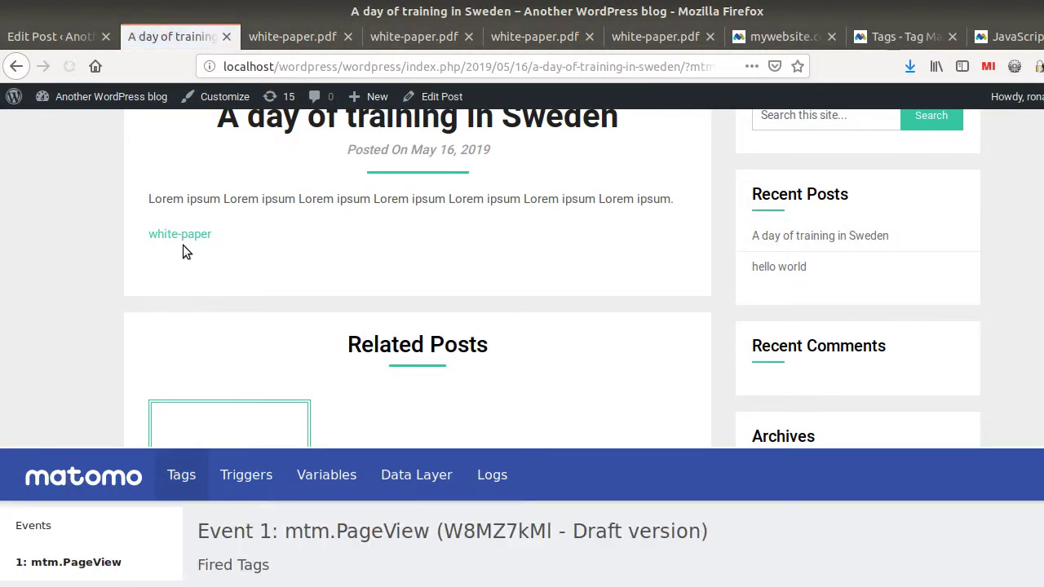
click(193, 237)
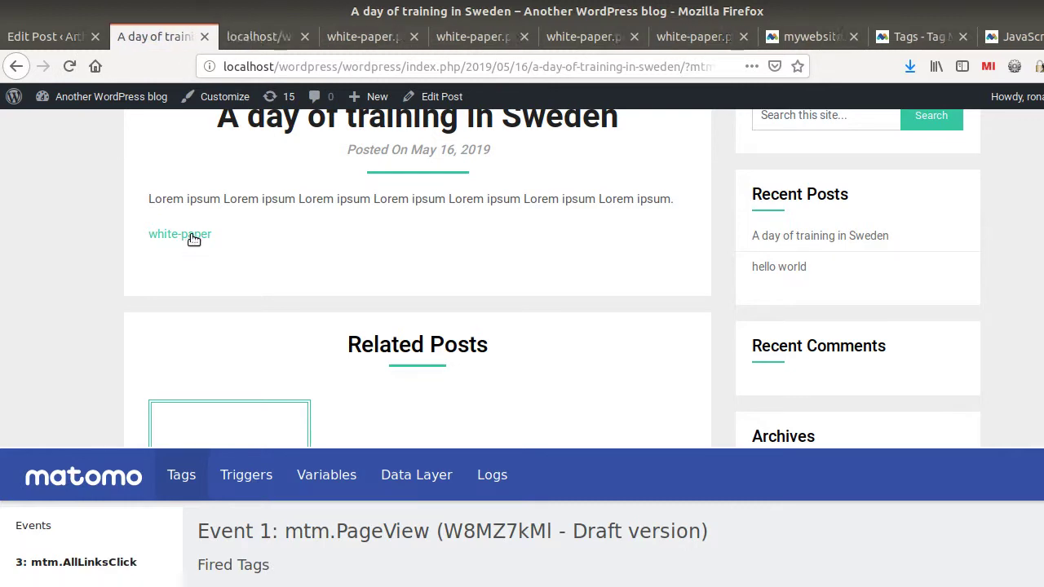
Inspect the Event 2 DownloadClick variables in the preview debugger
scroll(90, 555, down, 1)
click(101, 554)
scroll(309, 534, up, 1)
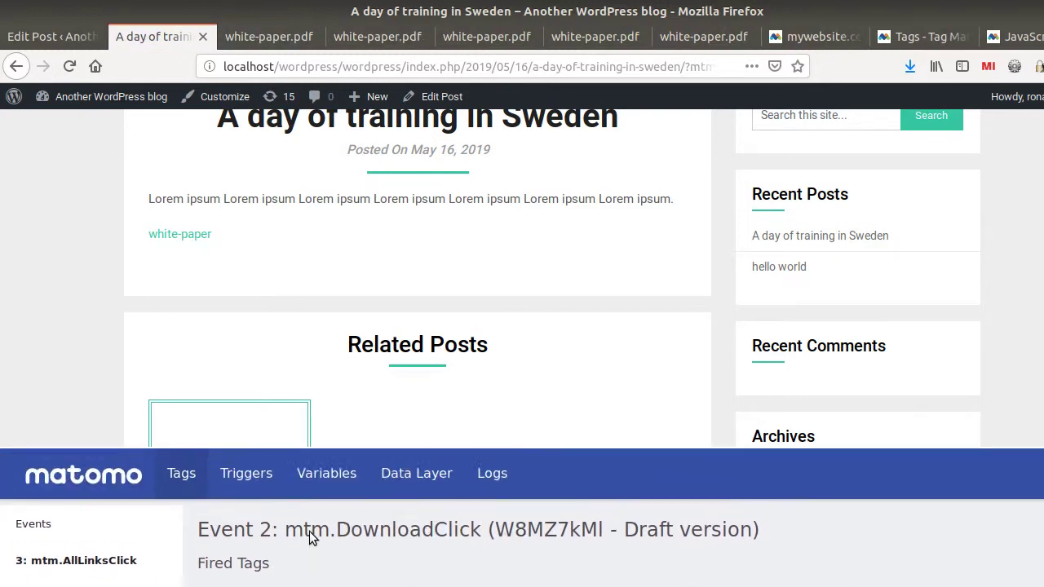
click(318, 482)
scroll(331, 513, down, 2)
scroll(335, 535, up, 1)
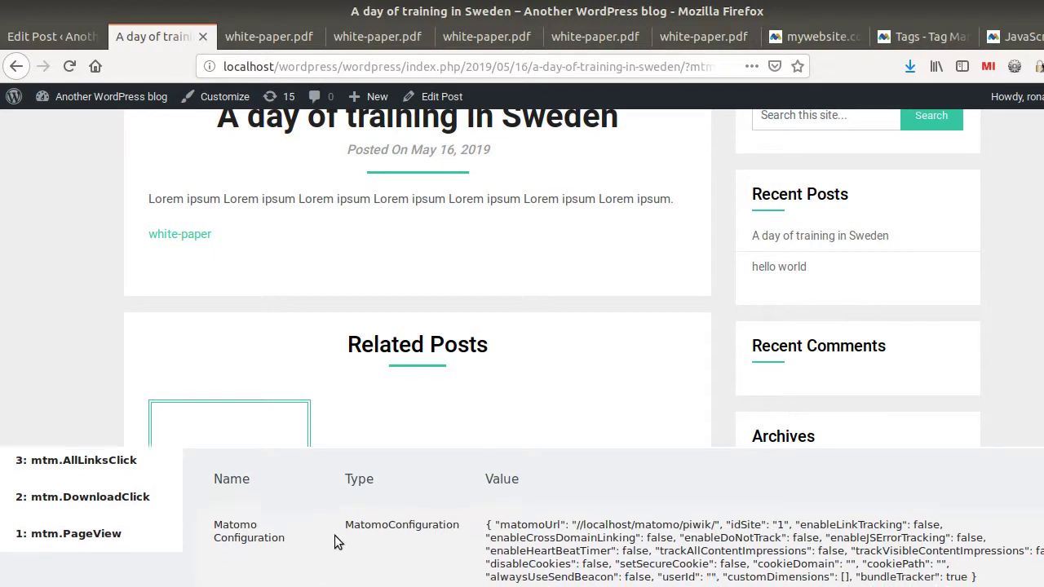
scroll(330, 541, down, 1)
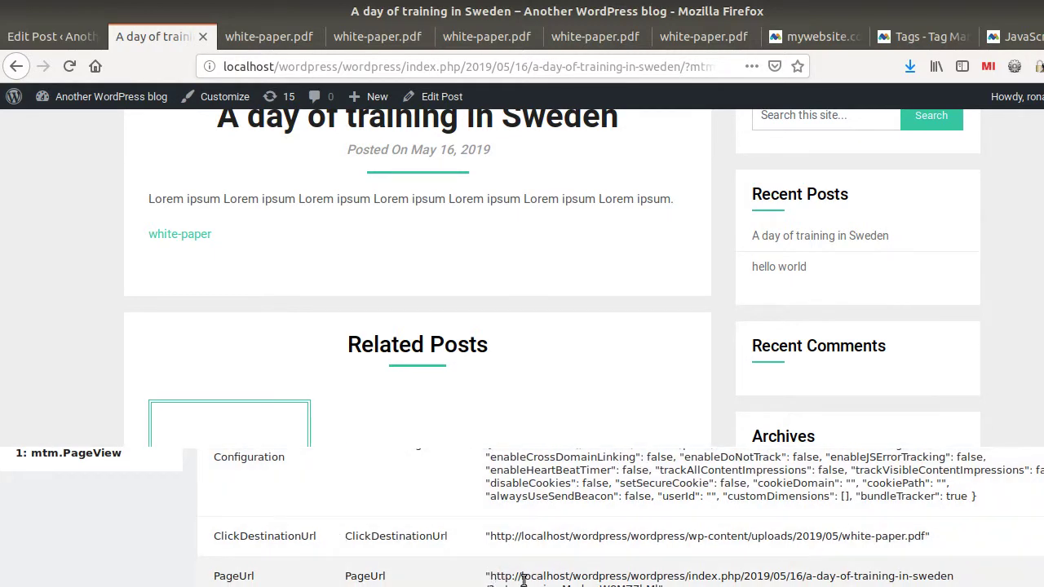
scroll(473, 562, up, 2)
scroll(490, 570, up, 1)
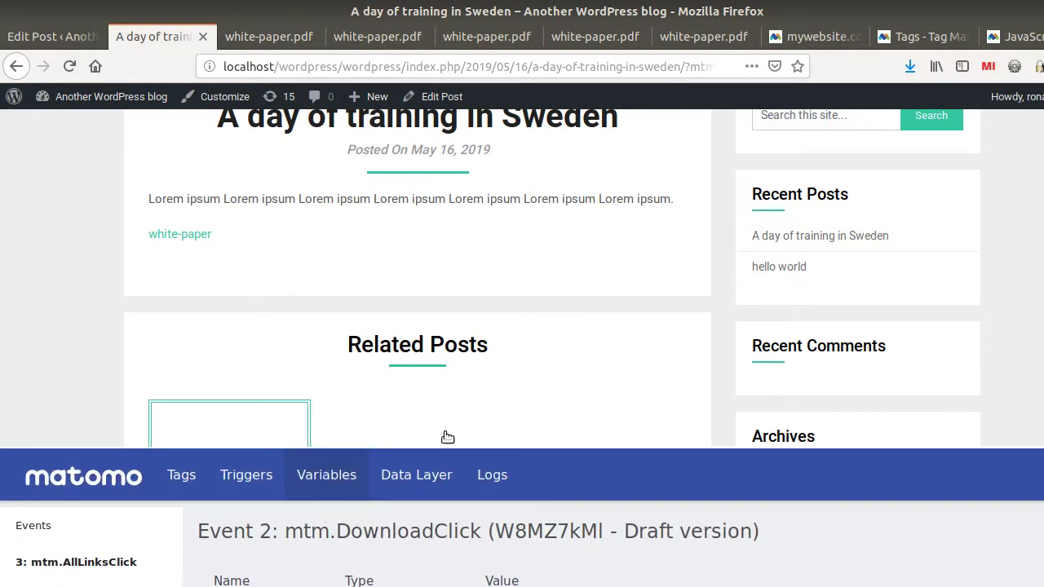
click(909, 32)
Check the mywebsite.com Visits Log for the localhost/wordpress/wordpress/my.pdf download
click(820, 36)
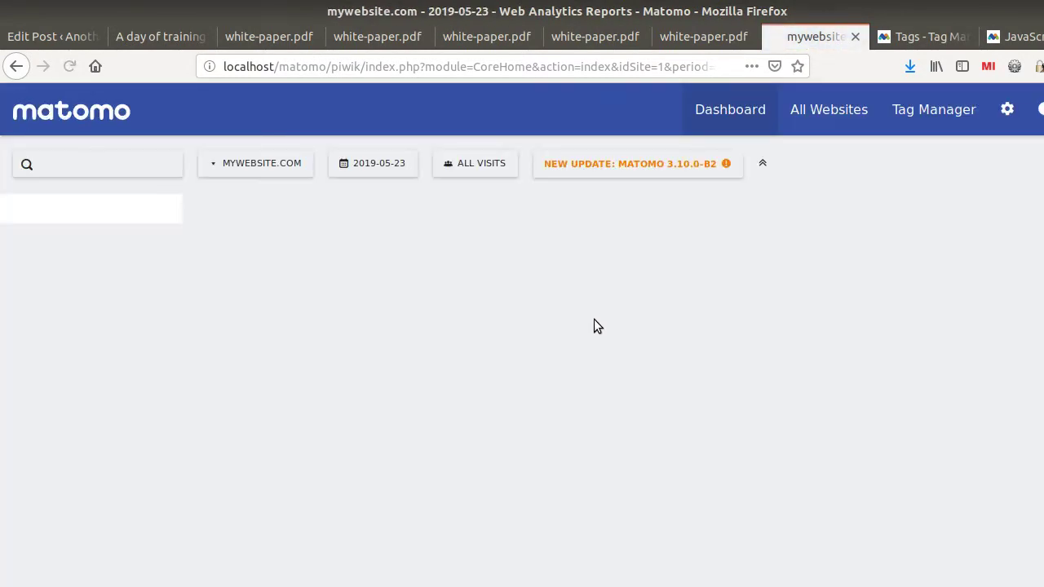
scroll(590, 321, down, 5)
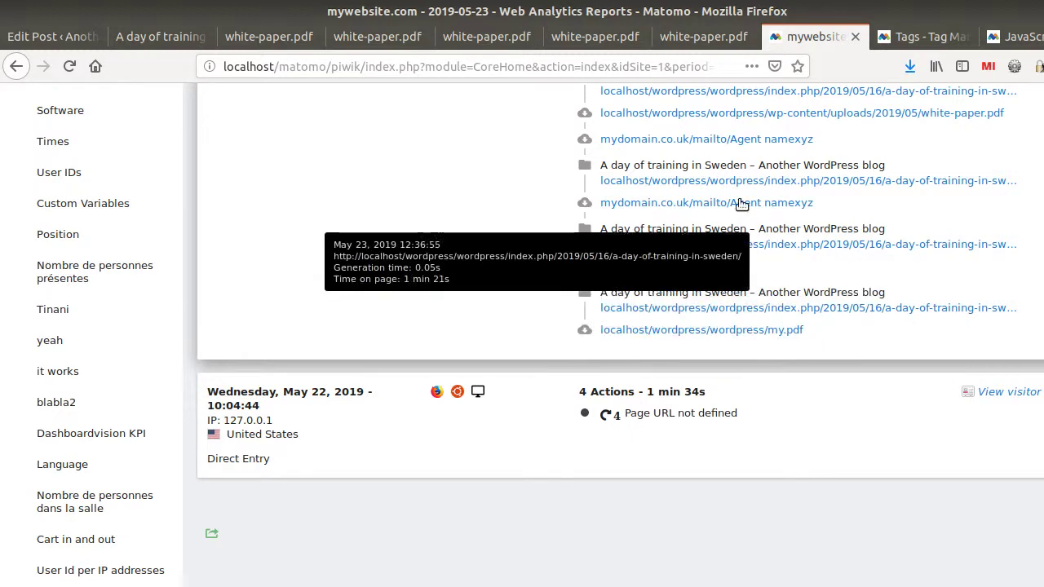
scroll(670, 245, up, 3)
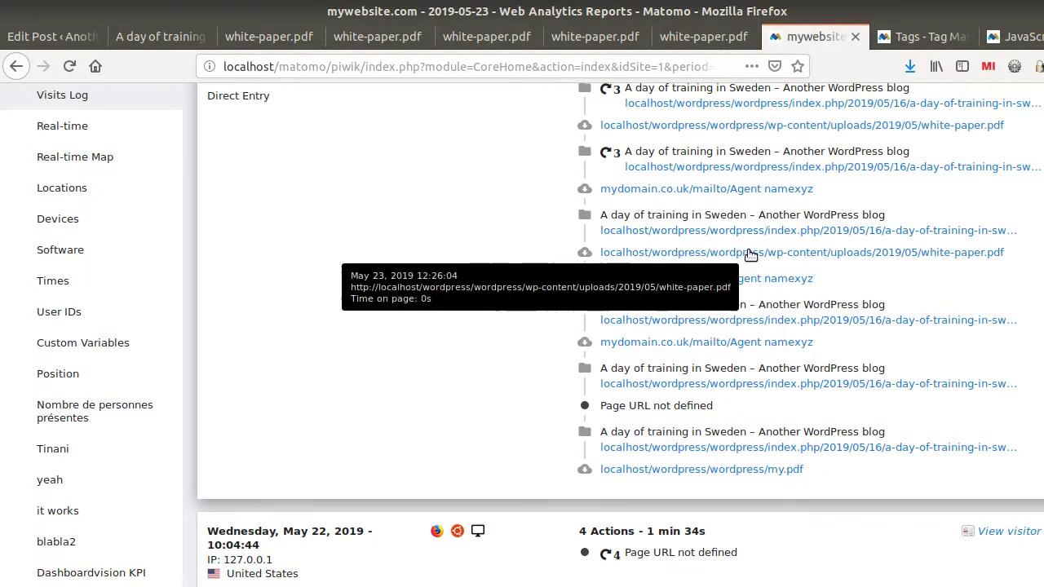
scroll(19, 385, up, 5)
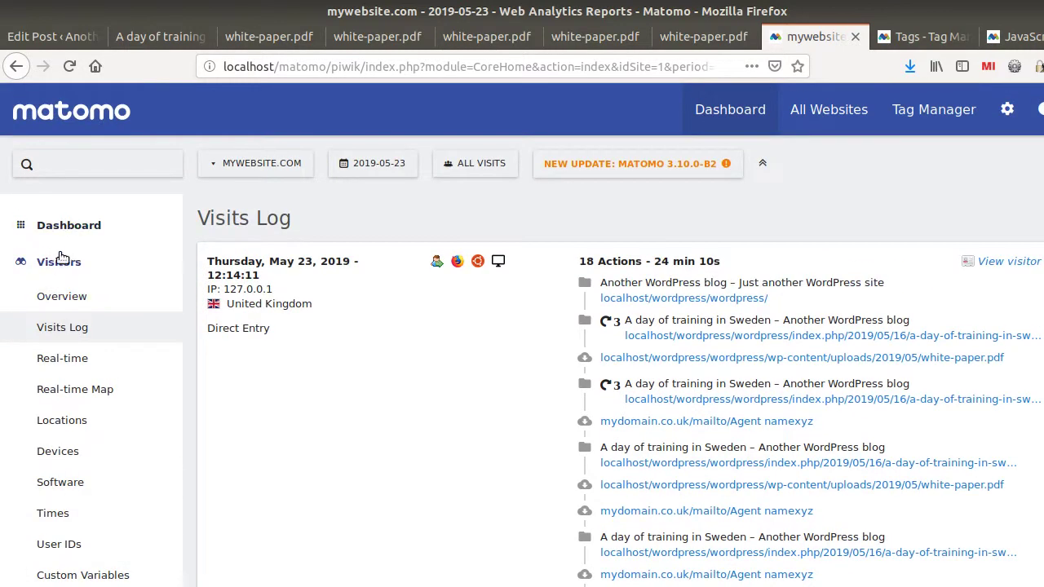
Collapse the Visitors reports and expand Behaviour in the sidebar
click(45, 262)
click(70, 295)
scroll(85, 407, down, 4)
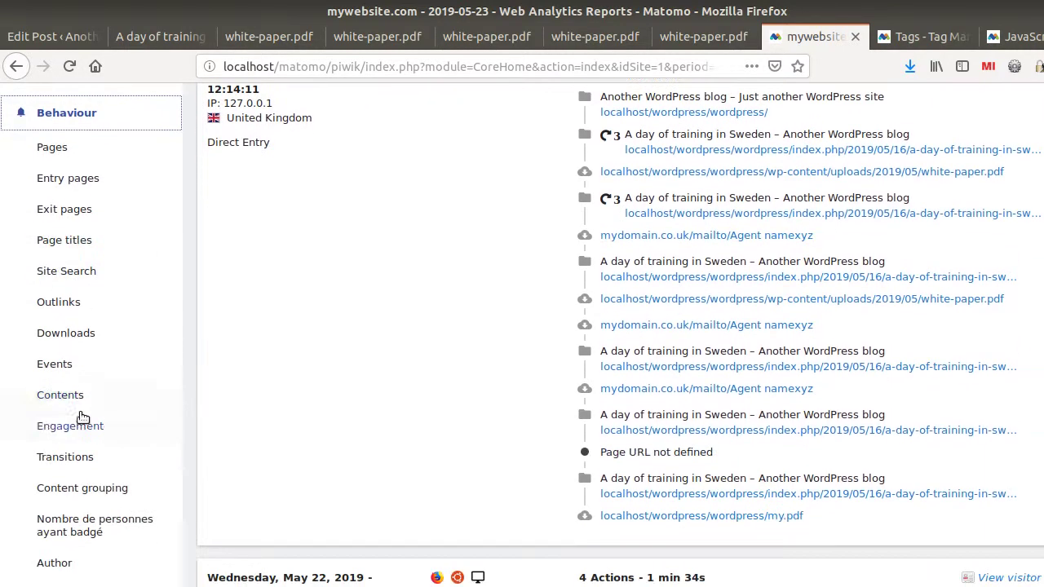
Review the Downloads report's three URLs, including my.pdf, then go back to the Force download tag
click(83, 339)
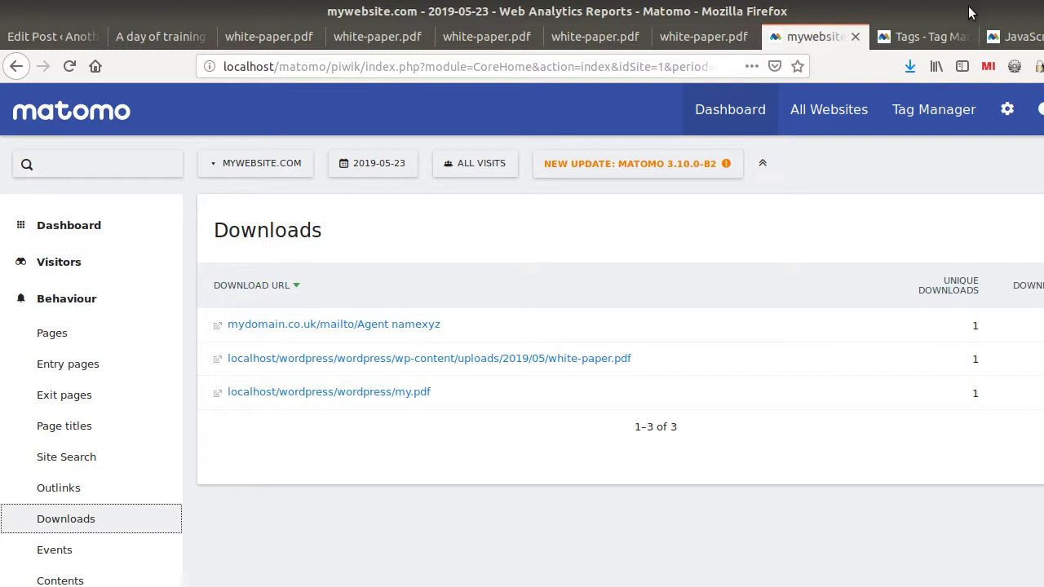
click(923, 36)
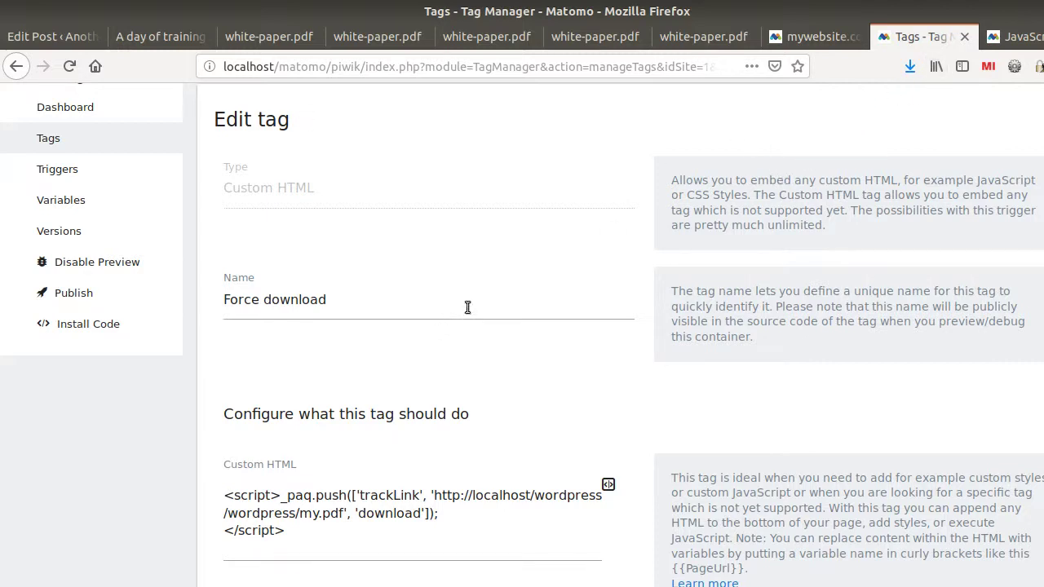
Scroll the JavaScript Tracking Client guide to the trackLink example above 'Changing the Pause Timer'
click(1002, 40)
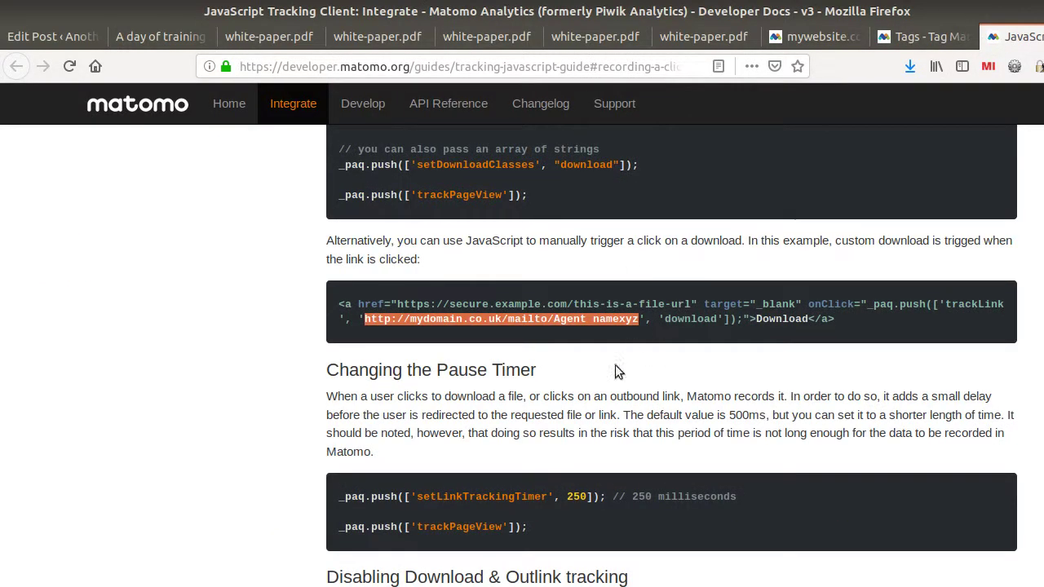
scroll(447, 428, up, 5)
scroll(442, 432, up, 10)
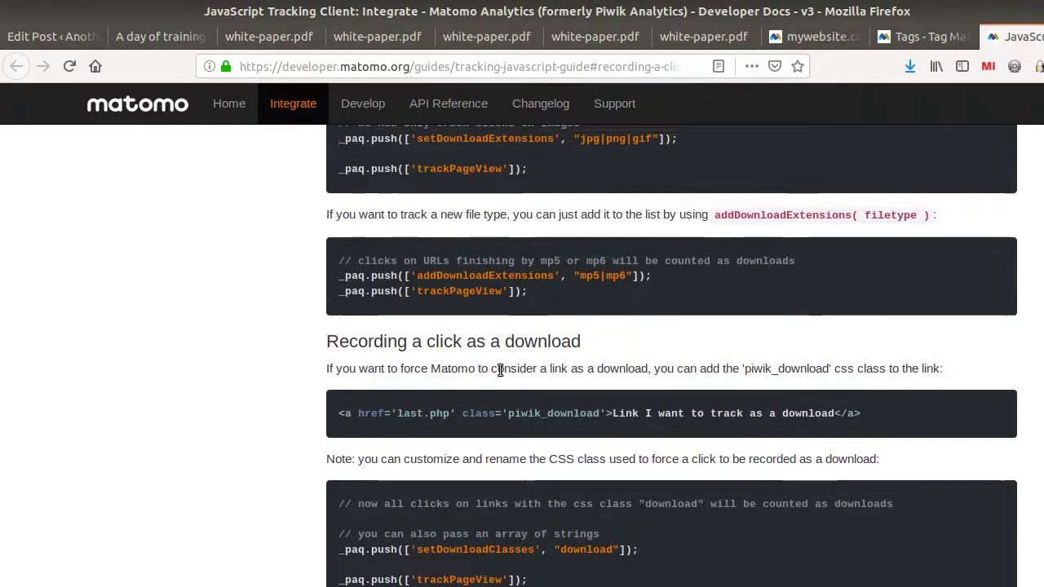
scroll(482, 390, down, 3)
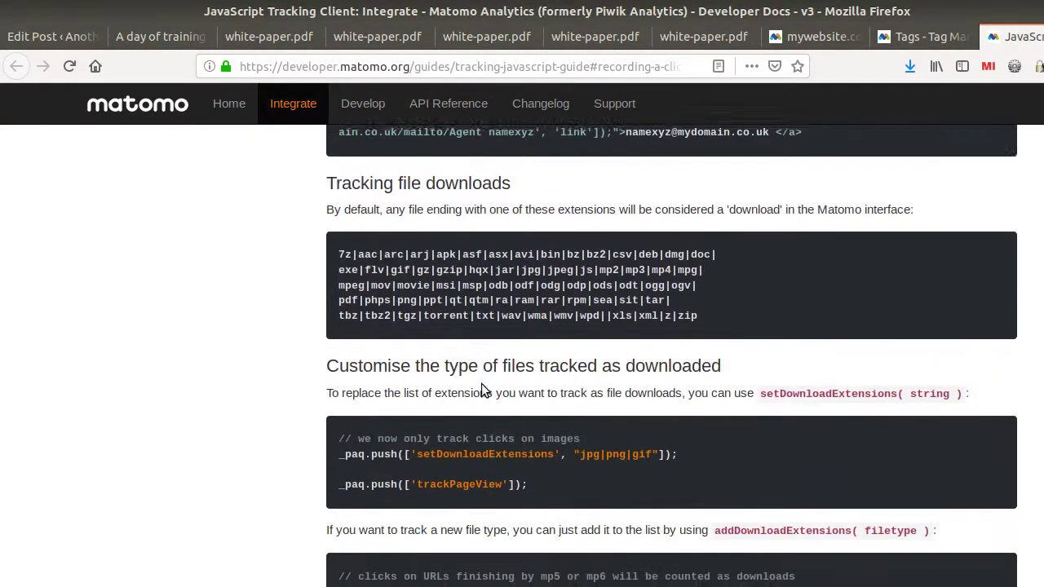
scroll(485, 465, down, 3)
scroll(484, 464, down, 5)
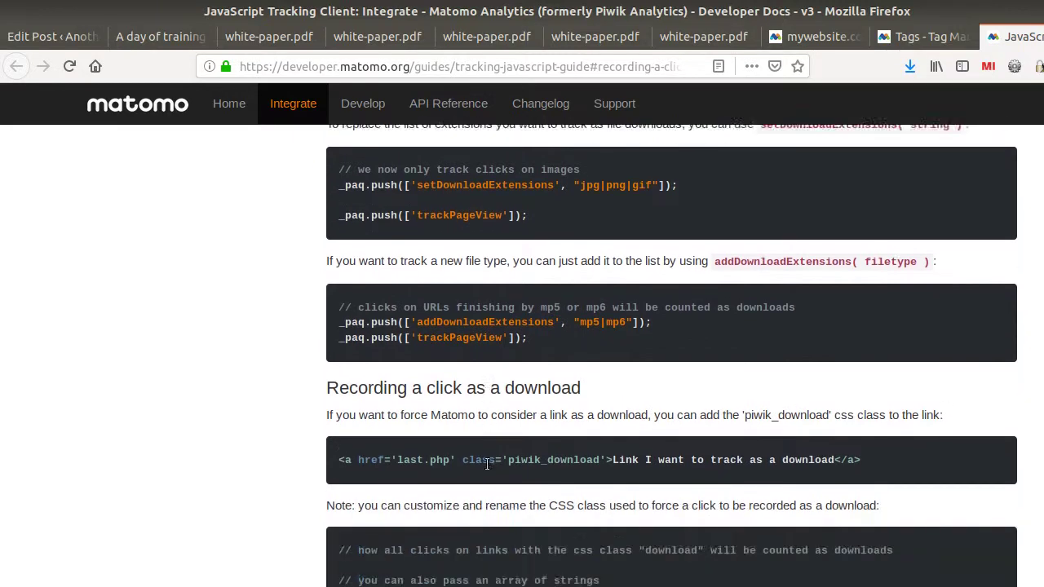
scroll(487, 458, down, 2)
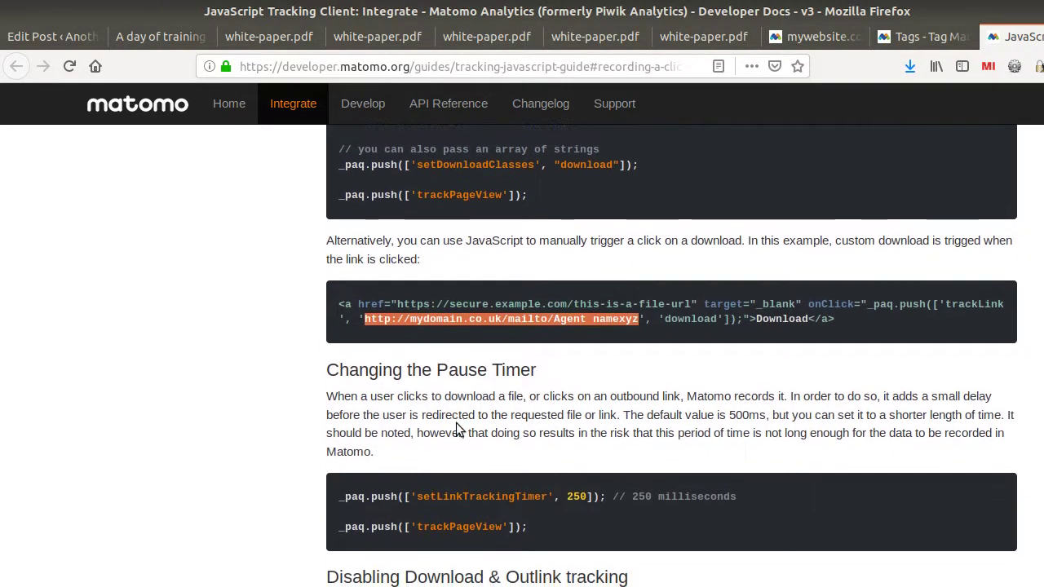